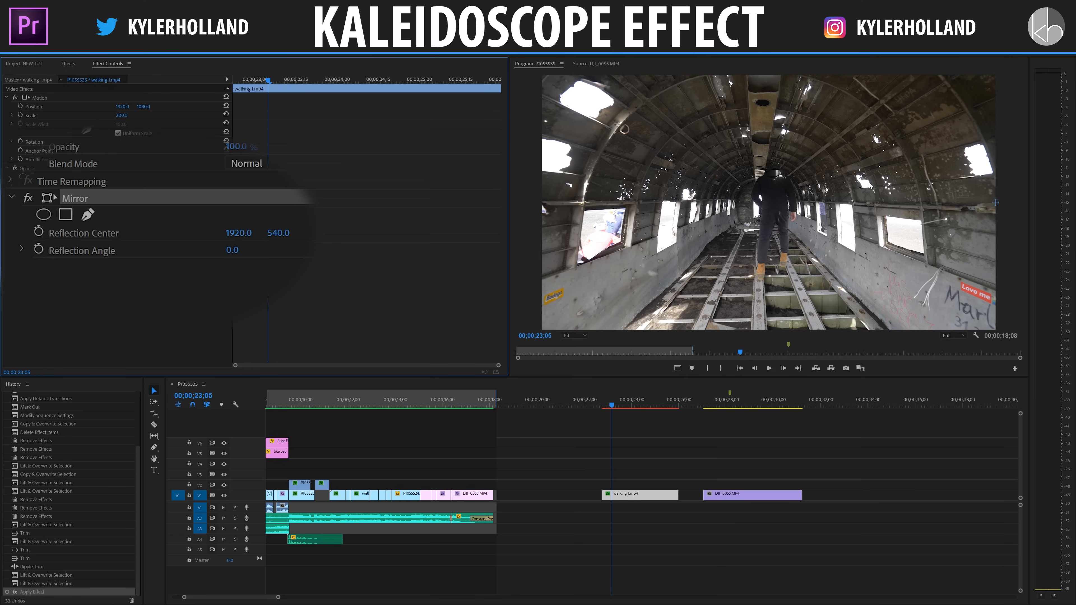
# Set the horizontal reflection center of the Mirror effect on the walking 1.mp4 clip to 960.
pyautogui.moveTo(995, 207); pyautogui.dragTo(719, 193)
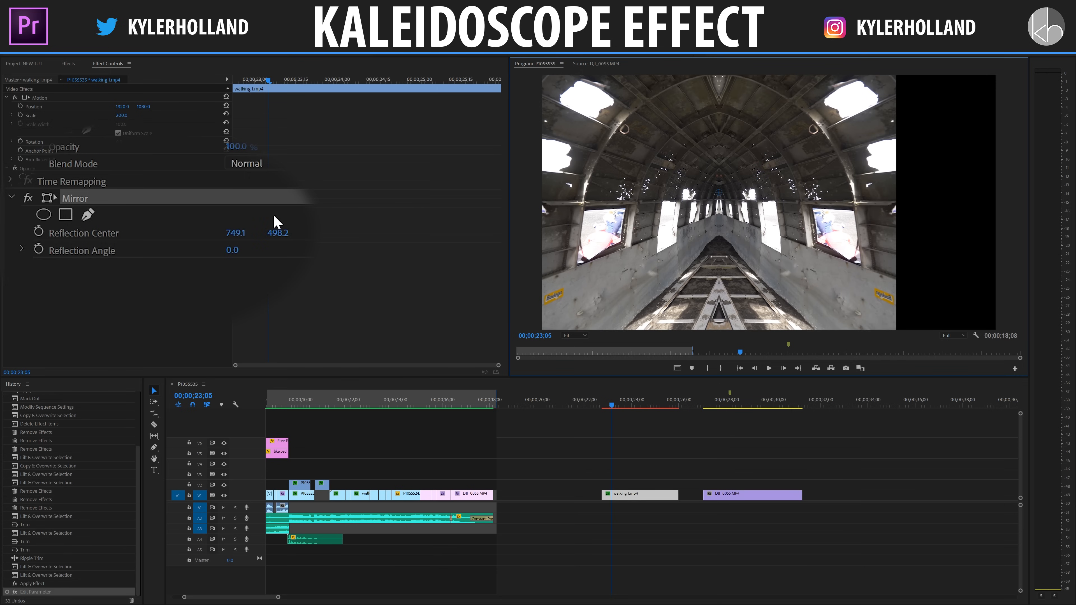
pyautogui.click(226, 211)
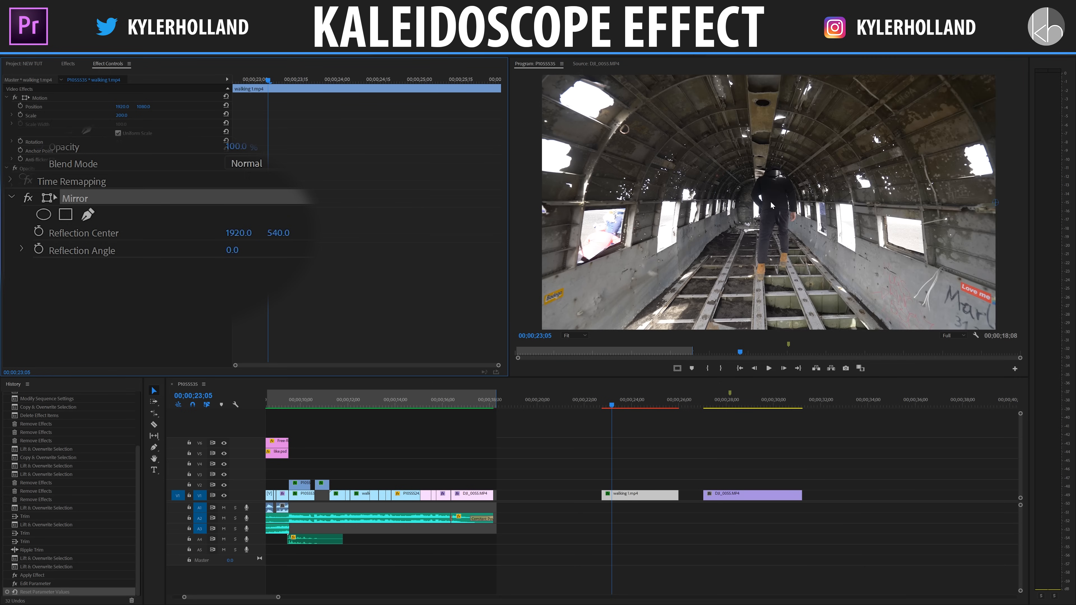
pyautogui.click(239, 233)
pyautogui.write('960')
pyautogui.press('Return')
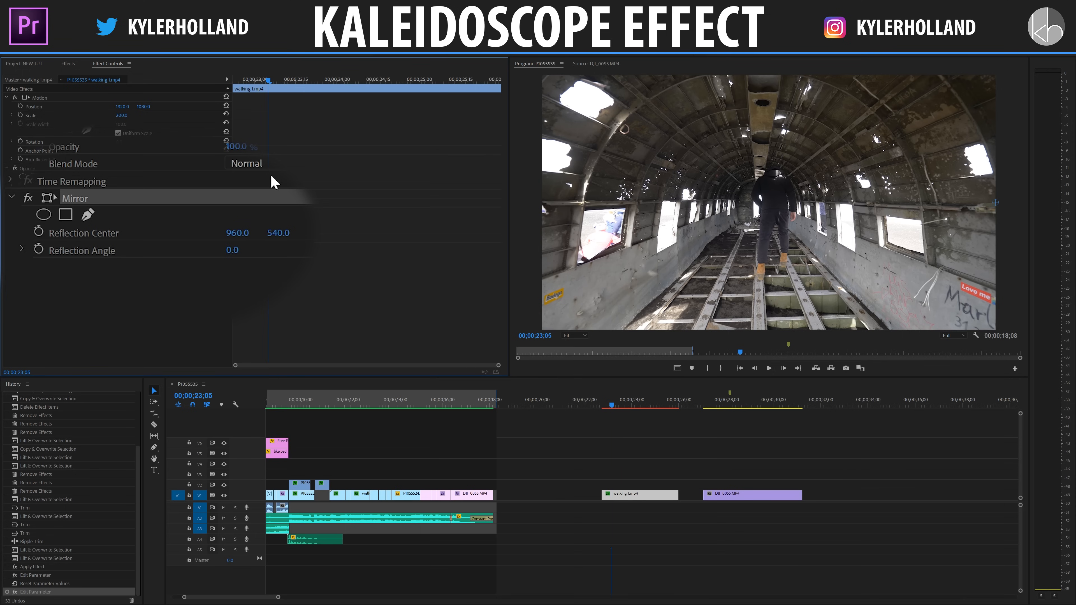
# Try a reflection angle of 45° on the Mirror effect.
pyautogui.click(121, 254)
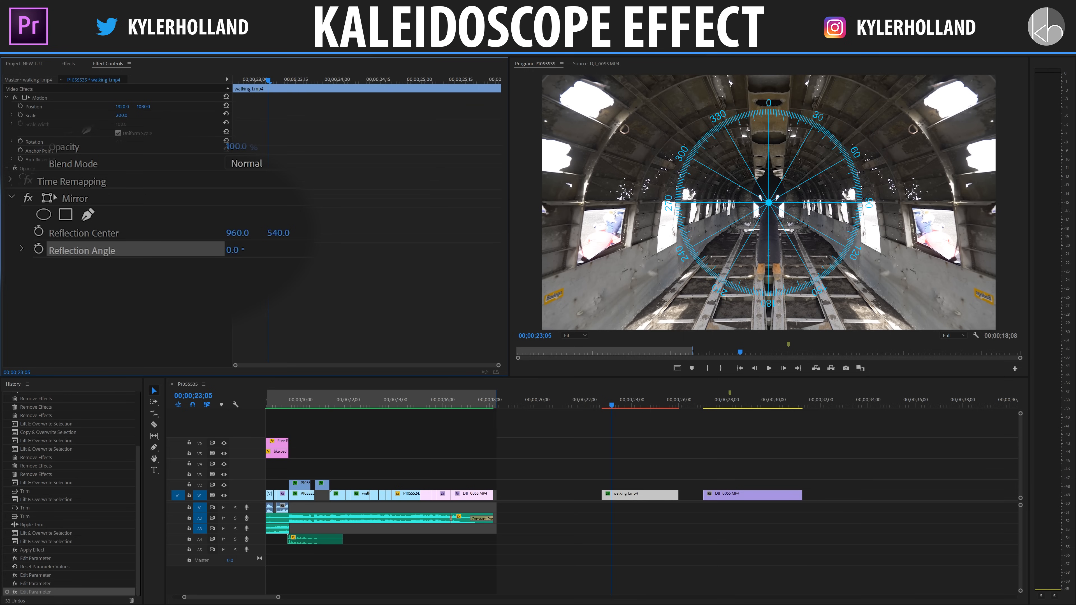
pyautogui.moveTo(234, 250); pyautogui.dragTo(253, 250)
pyautogui.click(252, 247)
pyautogui.write('45')
pyautogui.press('Return')
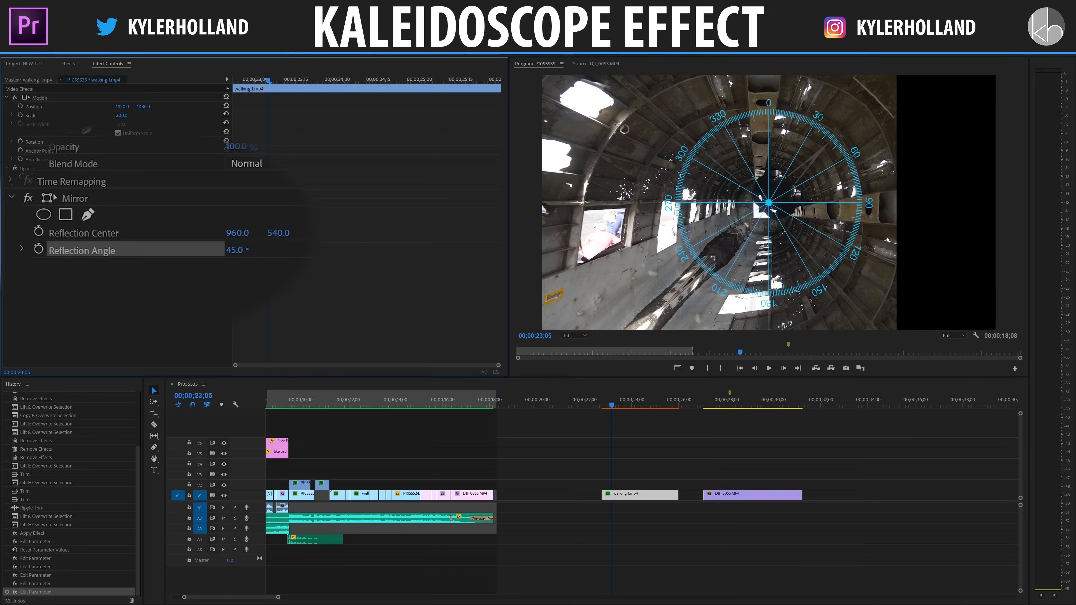
# Try a reflection angle of 90° on the Mirror effect, and return it to 0°.
pyautogui.click(253, 246)
pyautogui.write('90')
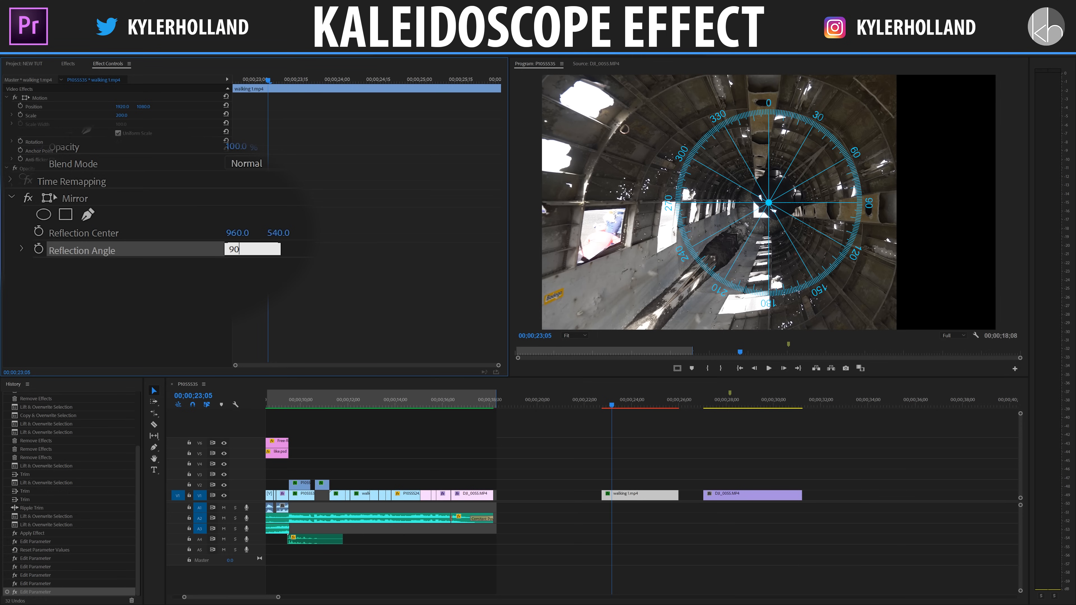
pyautogui.press('Return')
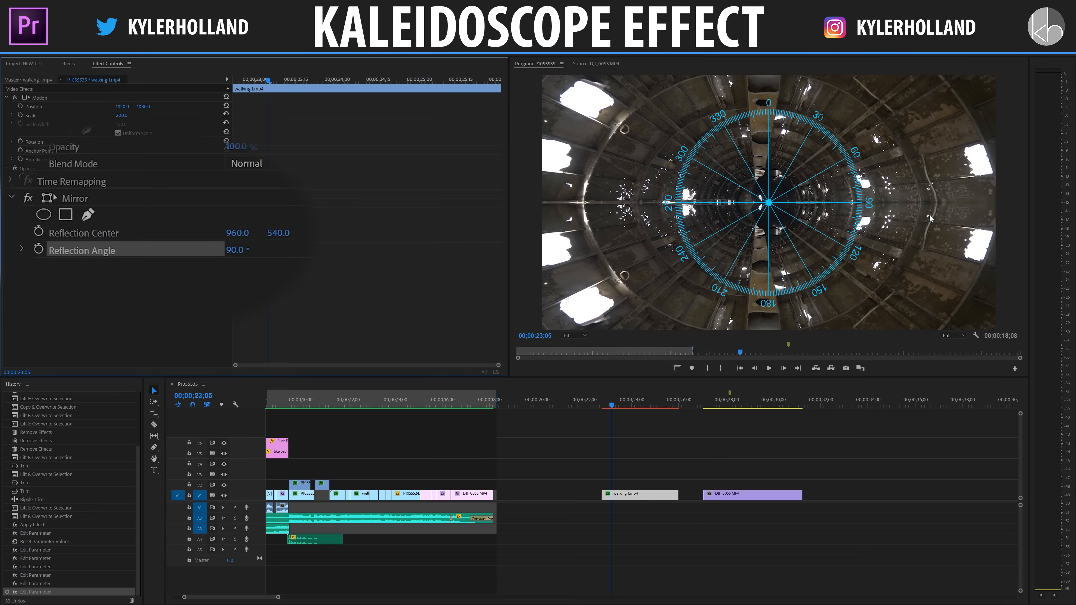
pyautogui.click(235, 250)
pyautogui.write('0')
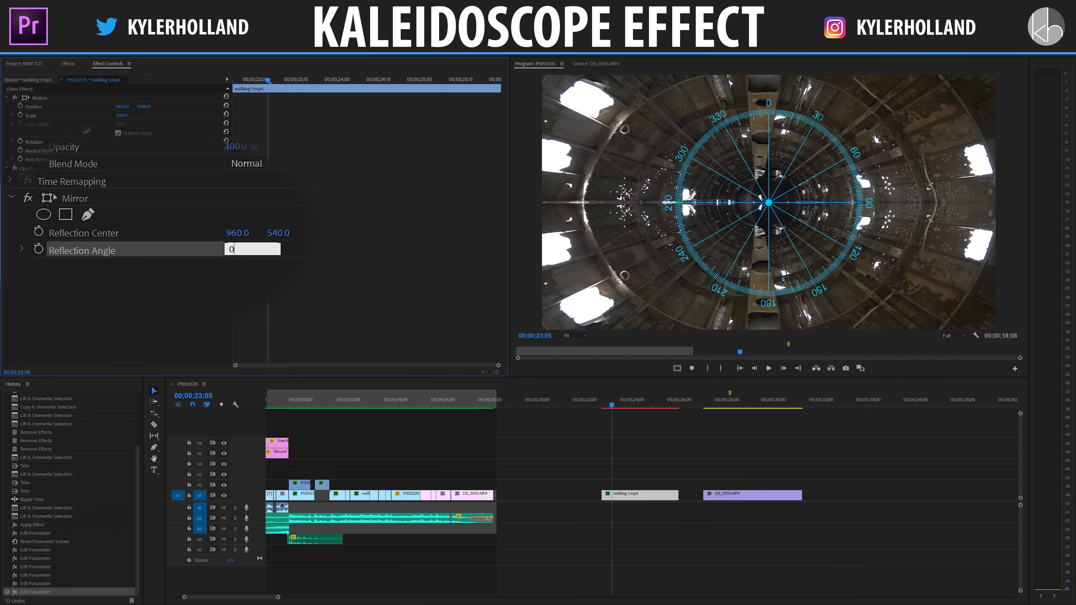
pyautogui.press('Return')
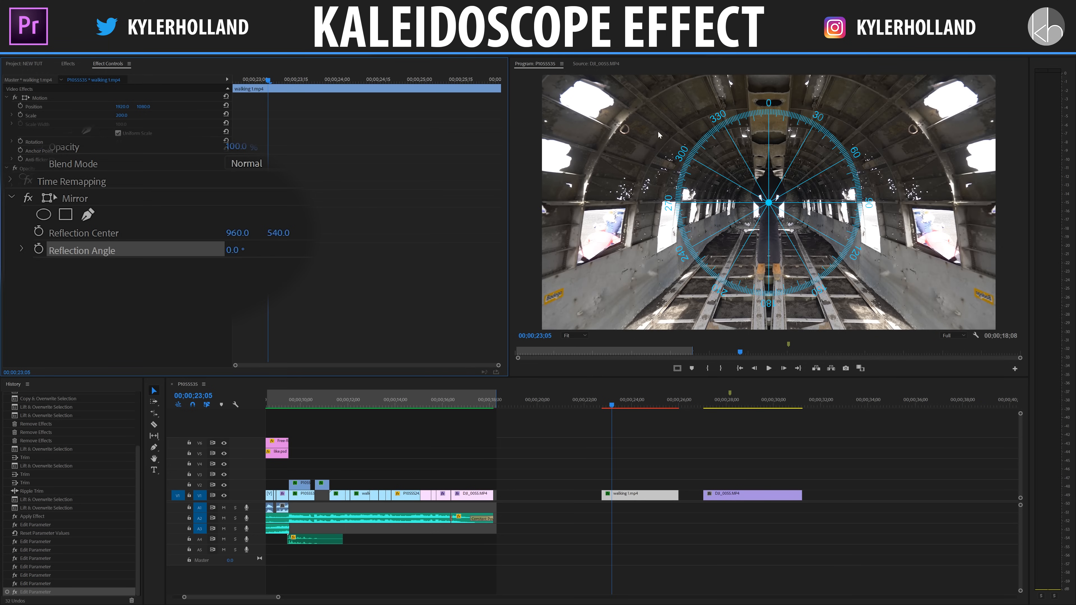
# Sweep the Mirror effect's reflection angle through other values such as 119°, and reset it to 0°.
pyautogui.moveTo(250, 258); pyautogui.dragTo(302, 250)
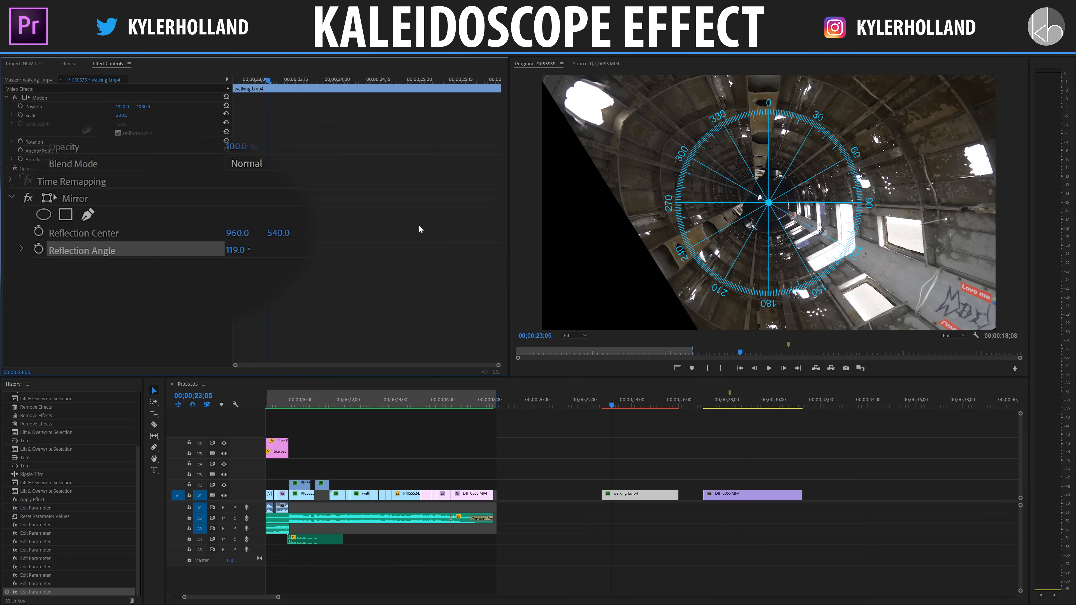
pyautogui.moveTo(237, 250); pyautogui.dragTo(249, 250)
pyautogui.click(237, 249)
pyautogui.write('0')
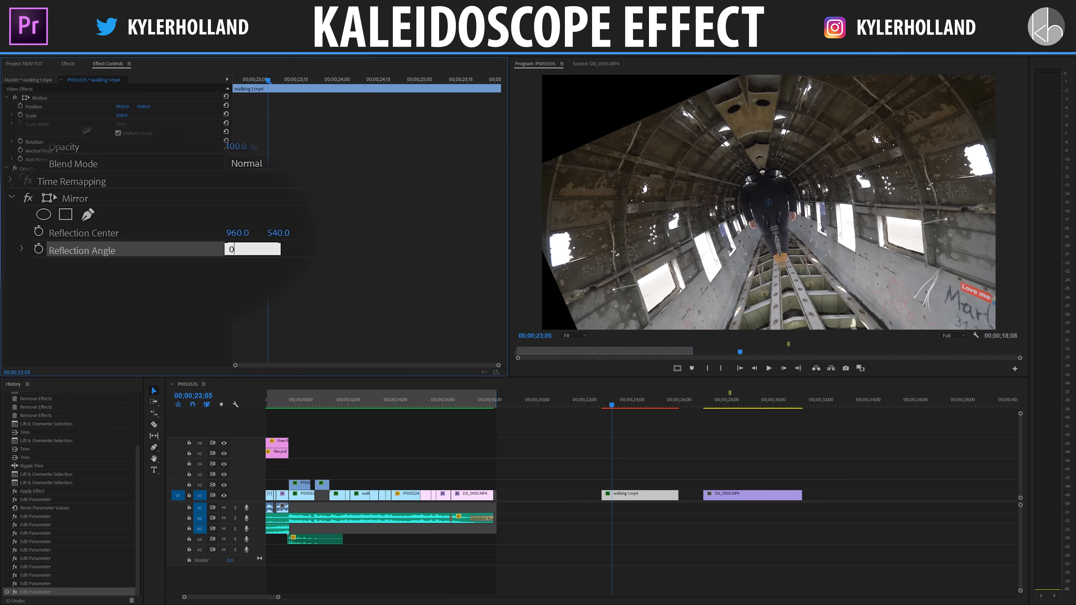
pyautogui.press('Return')
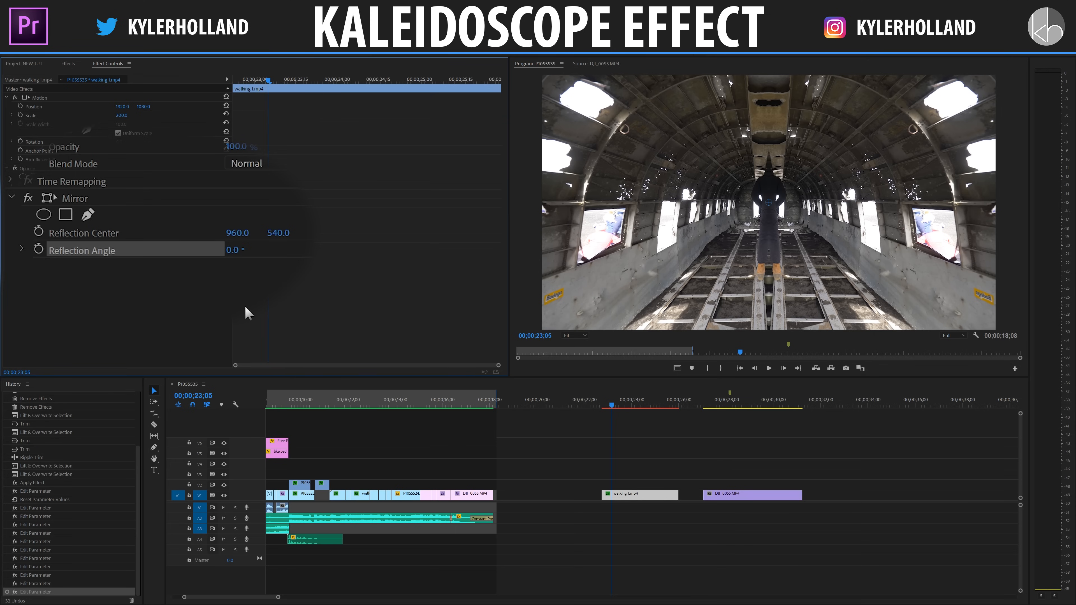
# Duplicate the Mirror effect on the walking clip and set the upper copy's reflection angle to -50°.
pyautogui.click(99, 202)
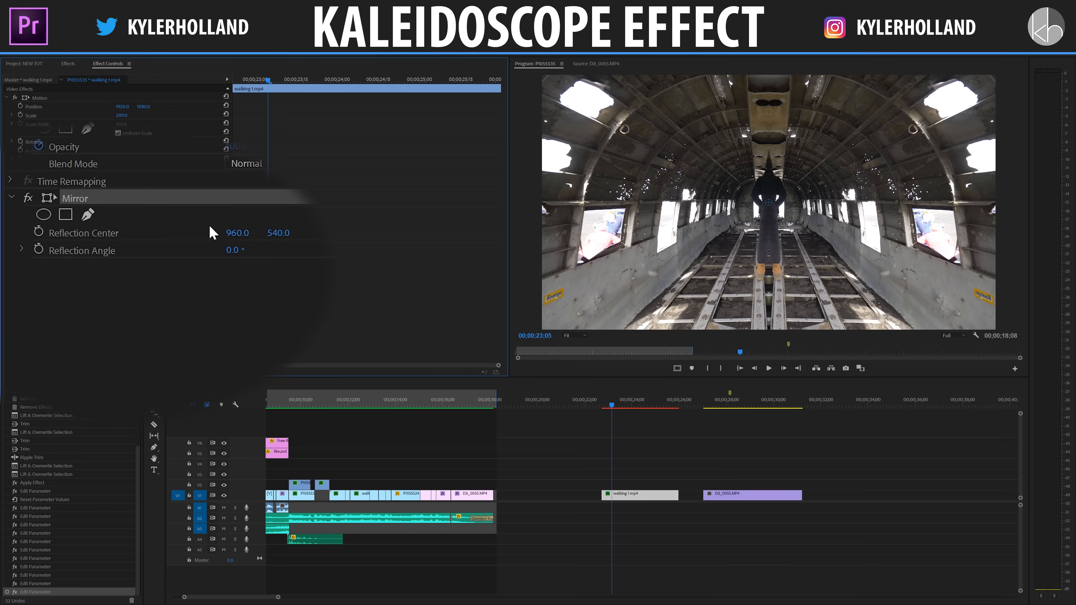
pyautogui.hotkey('ctrl', 'v')
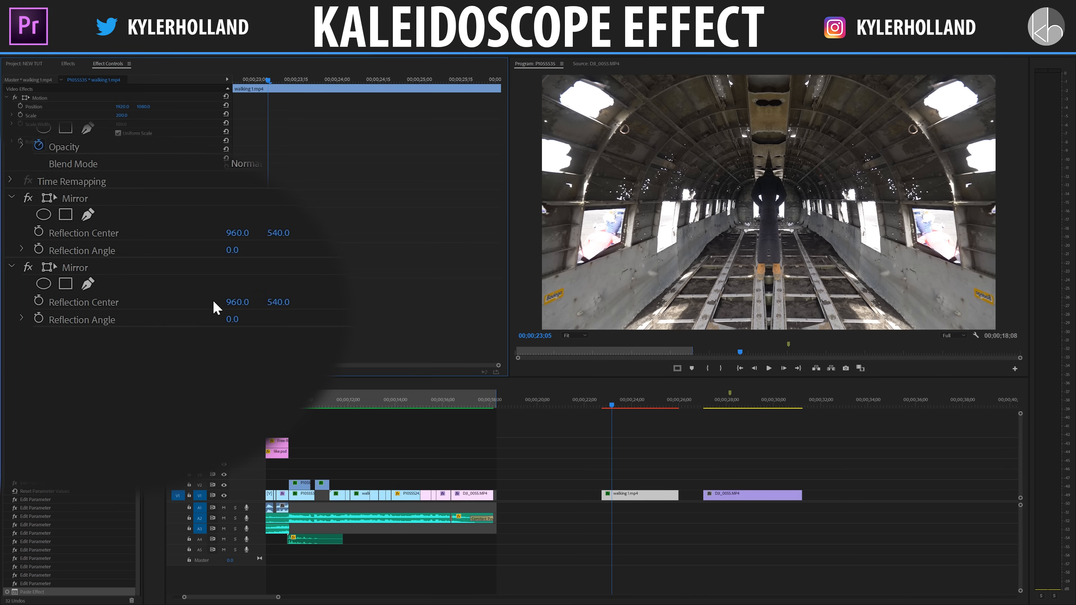
pyautogui.click(109, 199)
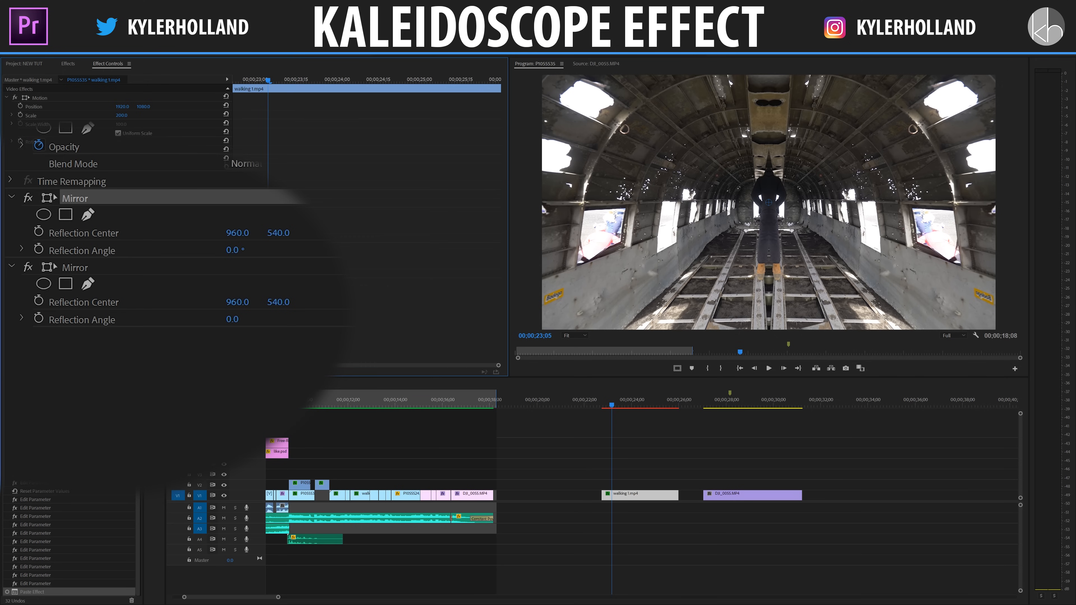
pyautogui.moveTo(235, 250); pyautogui.dragTo(331, 242)
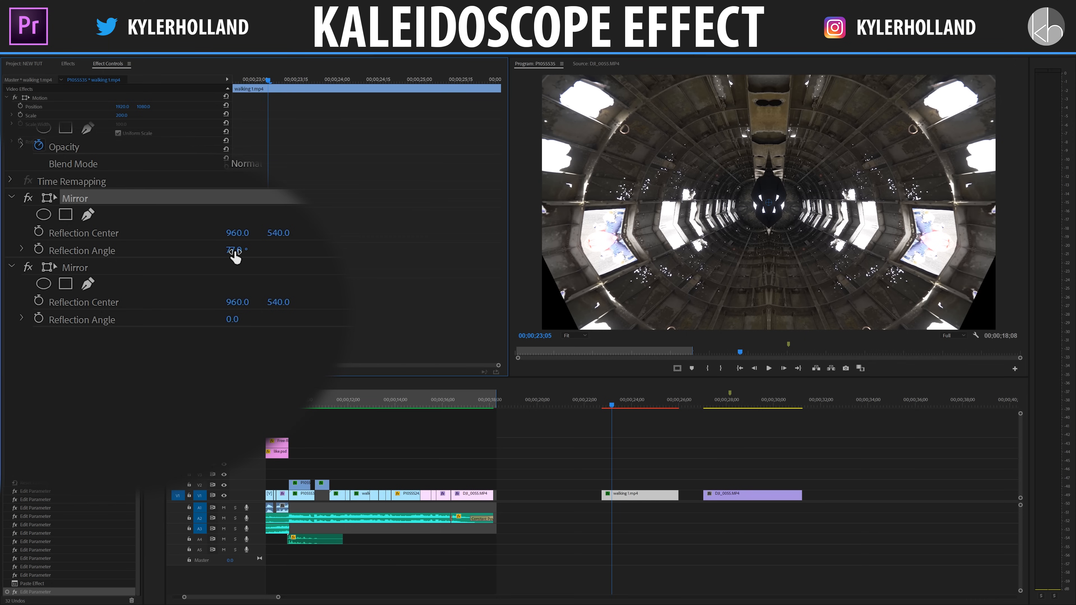
pyautogui.moveTo(236, 254); pyautogui.dragTo(177, 254)
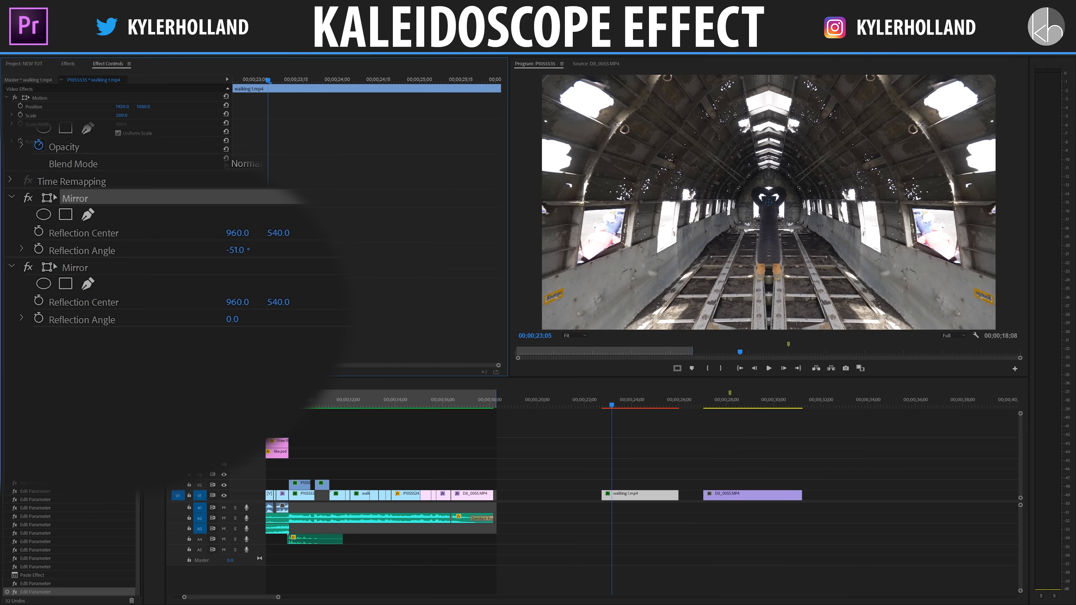
pyautogui.click(248, 249)
pyautogui.write('-50')
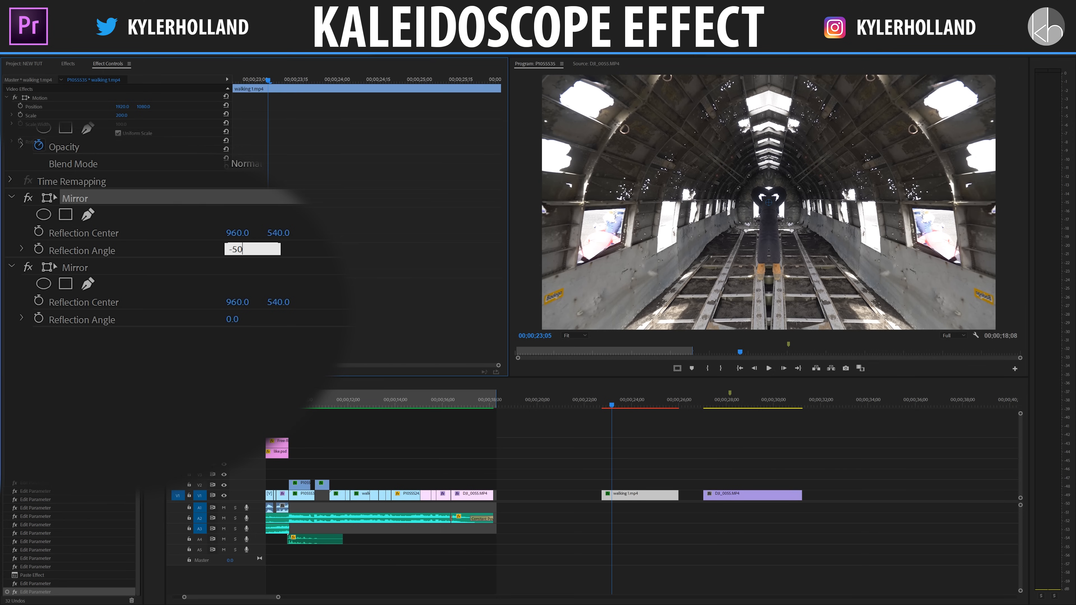
pyautogui.press('Return')
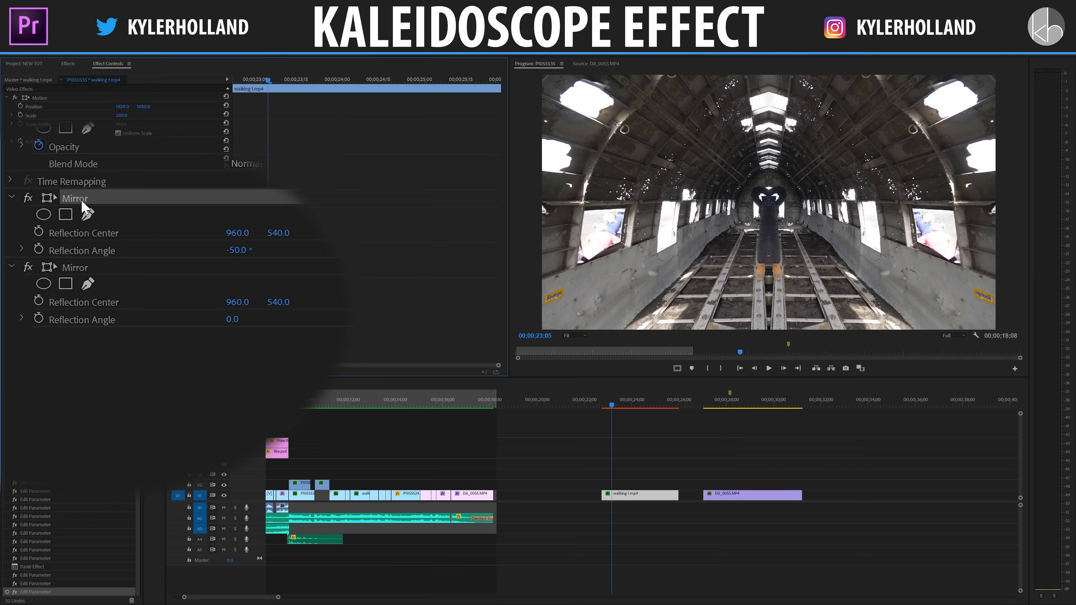
# Duplicate the -50° Mirror effect and move the copy between the two existing Mirror effects.
pyautogui.hotkey('ctrl', 'v')
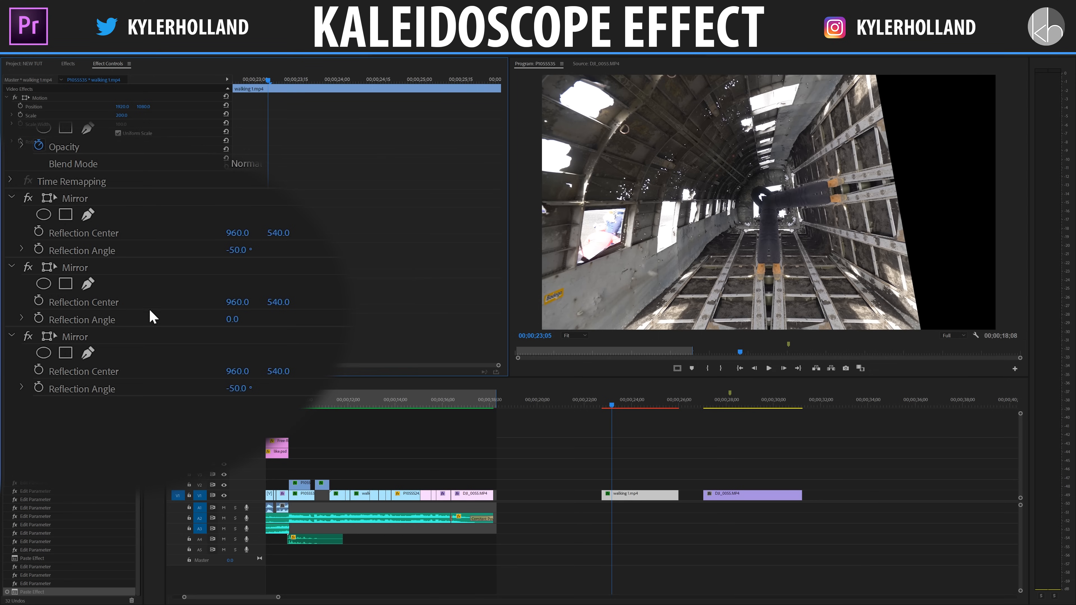
pyautogui.click(83, 337)
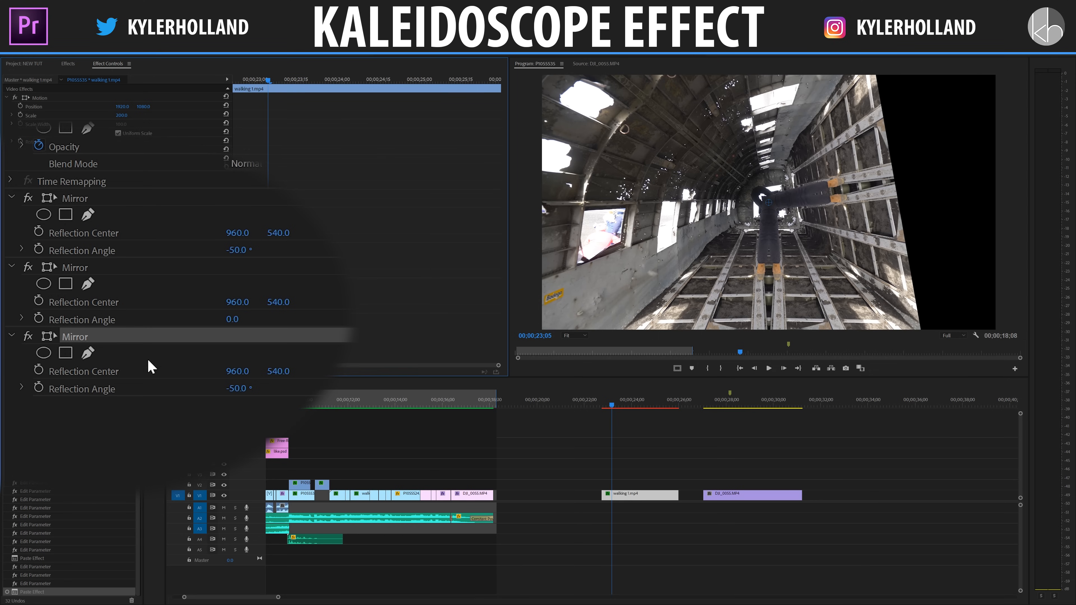
pyautogui.moveTo(102, 344); pyautogui.dragTo(100, 259)
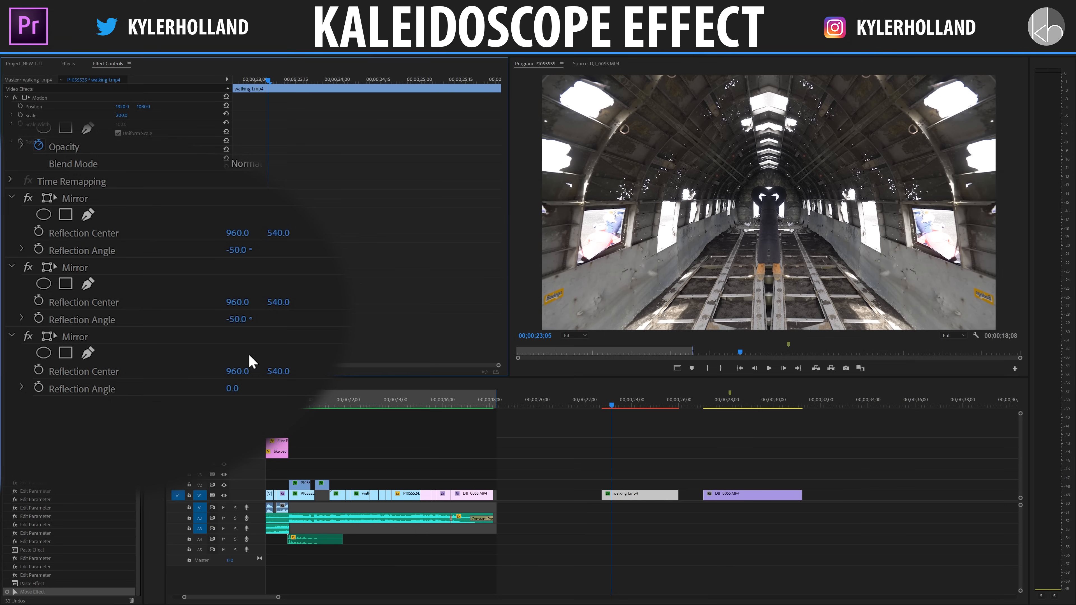
# Set the middle Mirror effect's reflection angle to 50° and check the result near the start of the clip.
pyautogui.moveTo(240, 320); pyautogui.dragTo(266, 320)
pyautogui.click(249, 320)
pyautogui.write('50')
pyautogui.press('Return')
pyautogui.hotkey('shift', 'Left')
pyautogui.hotkey('shift', 'Left')
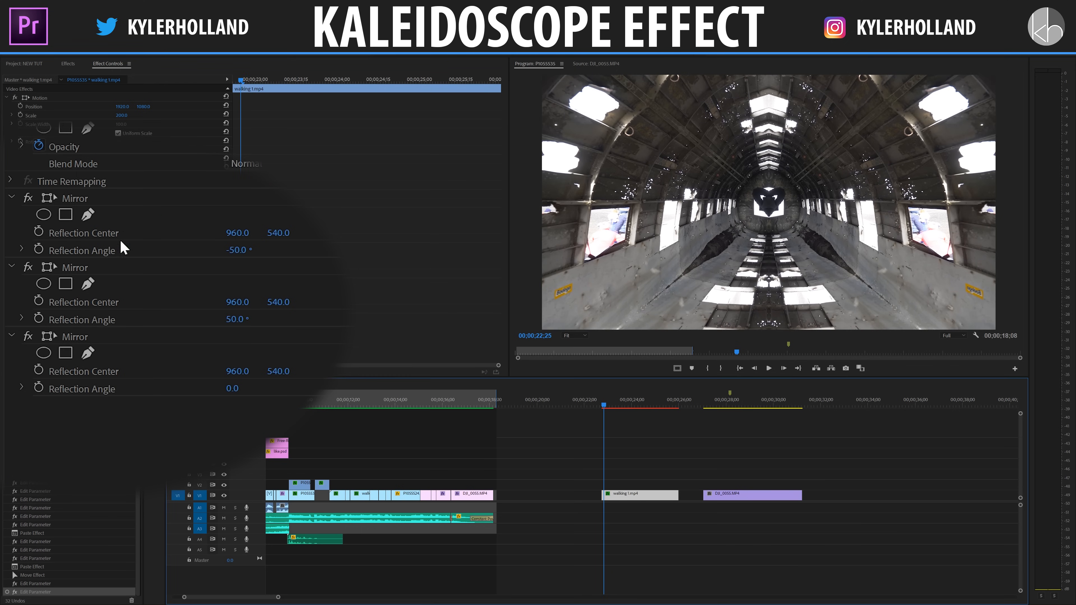
# Try moving the 0° Mirror effect above the other two, and return it to the end of the effect order.
pyautogui.moveTo(113, 339); pyautogui.dragTo(98, 192)
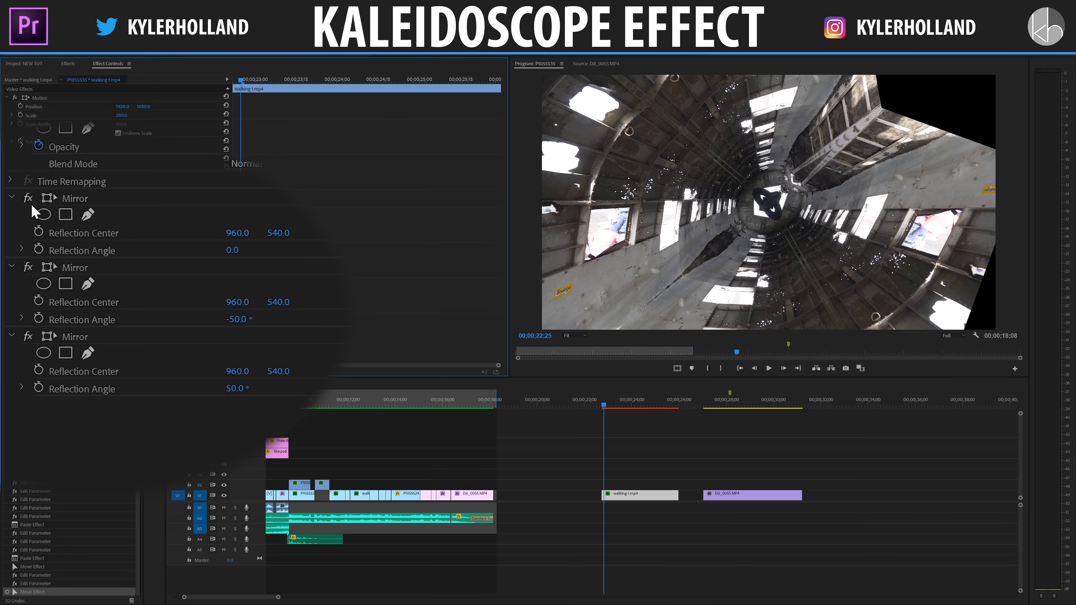
pyautogui.click(261, 271)
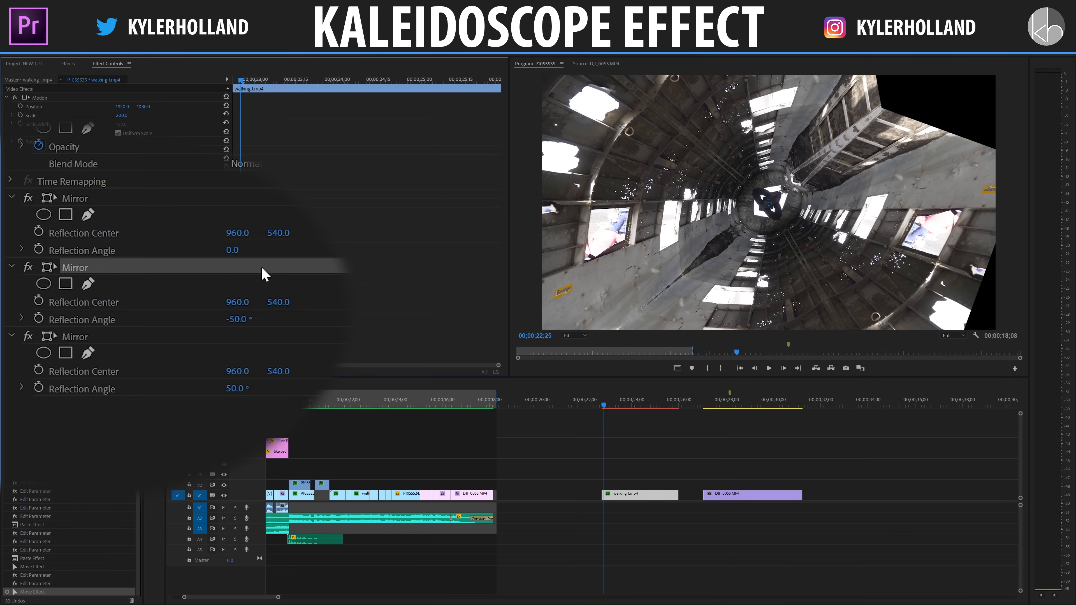
pyautogui.click(141, 332)
pyautogui.moveTo(90, 196); pyautogui.dragTo(108, 403)
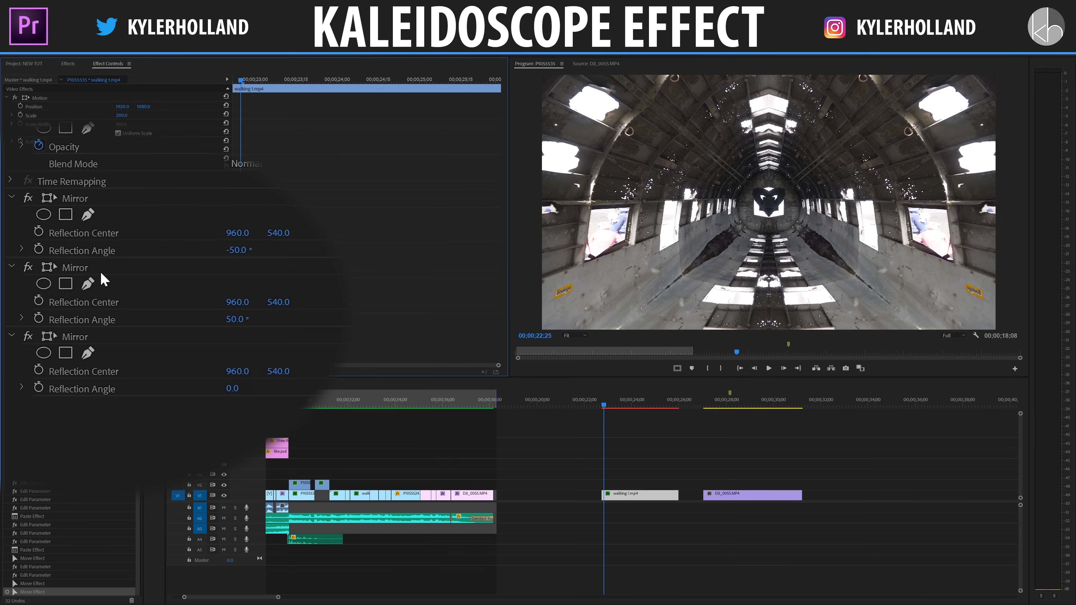
# Start saving the three Mirror effects together as a preset, and cancel without saving.
pyautogui.click(636, 405)
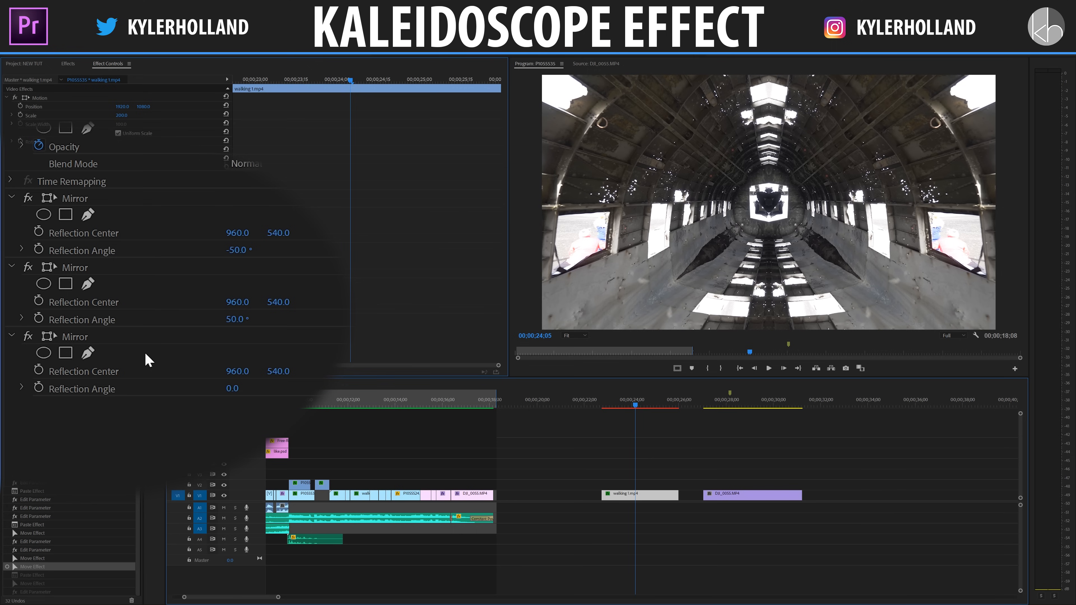
pyautogui.click(102, 339)
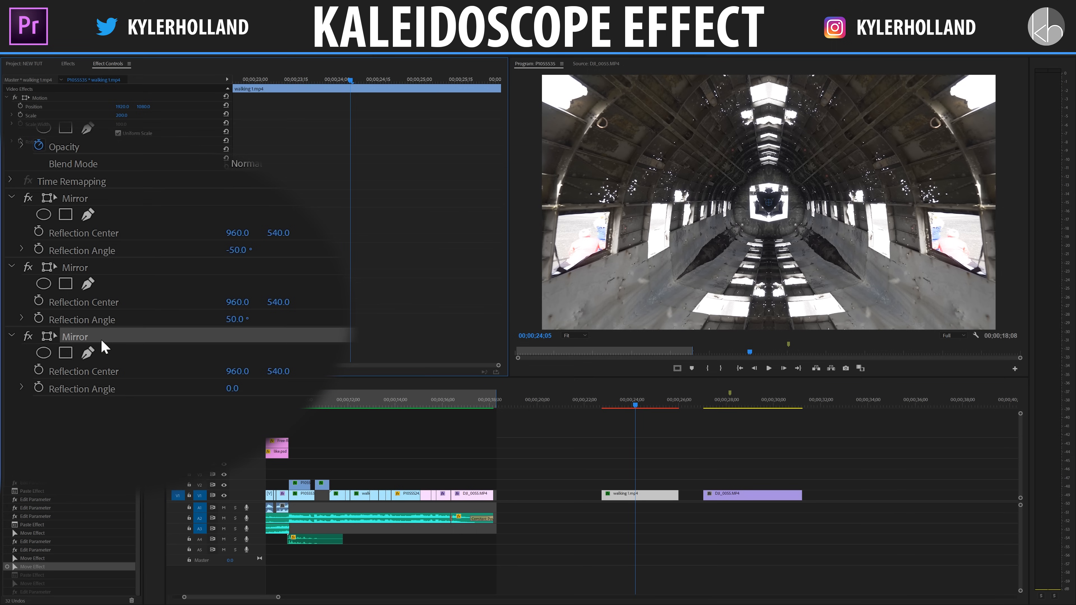
pyautogui.keyDown('ctrl'); pyautogui.click(90, 272); pyautogui.keyUp('ctrl')
pyautogui.keyDown('ctrl'); pyautogui.click(97, 200); pyautogui.keyUp('ctrl')
pyautogui.rightClick(97, 199)
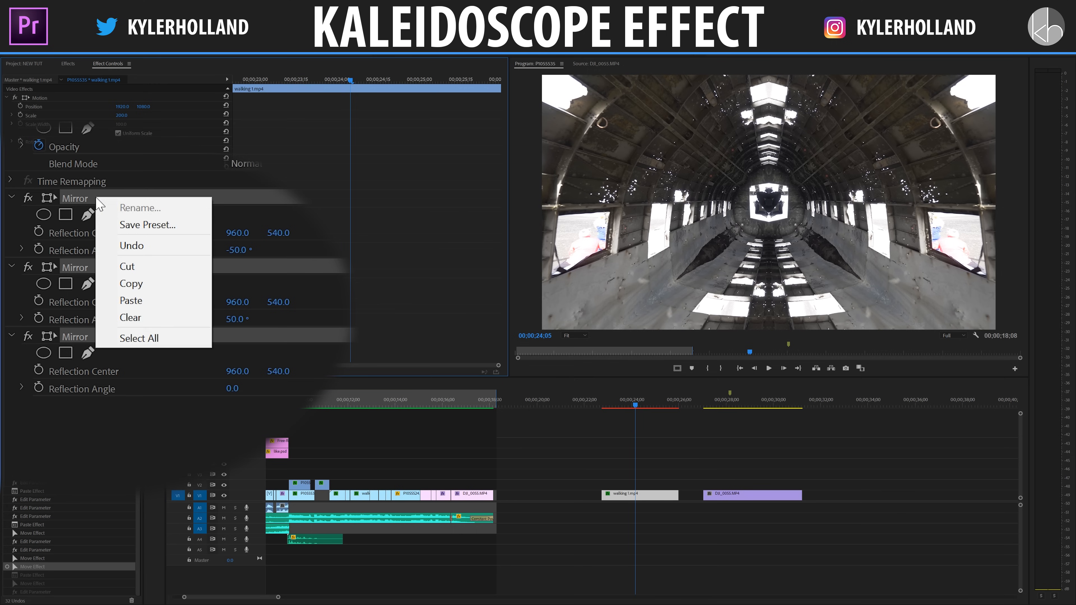
pyautogui.click(205, 225)
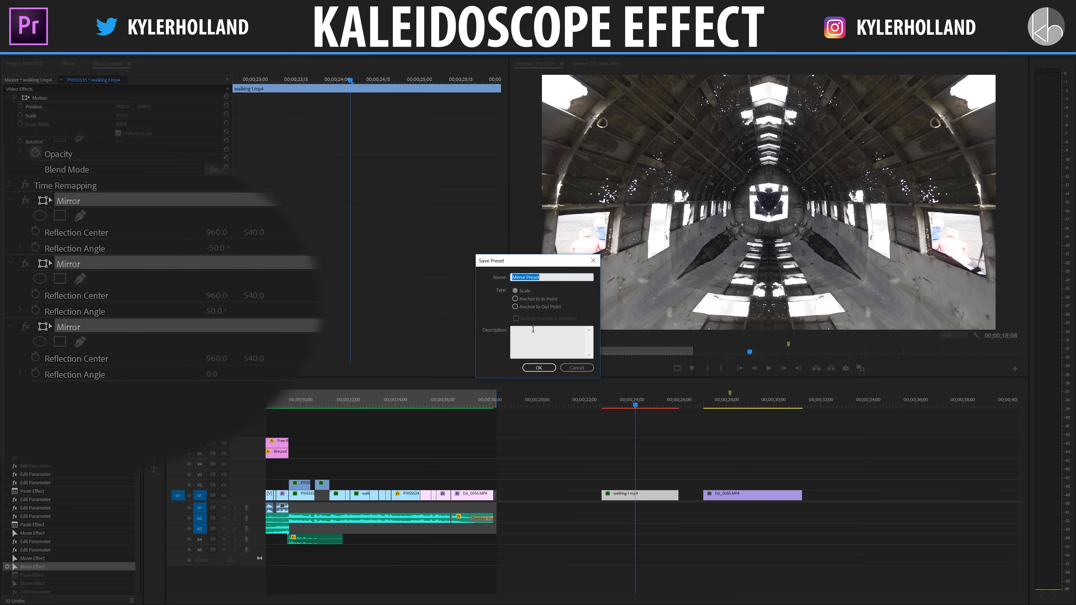
pyautogui.click(573, 368)
# Apply the Mirror distort effect to the clip of the sea cliff that follows walking 1.mp4.
pyautogui.click(711, 405)
pyautogui.click(732, 497)
pyautogui.scroll(-6, 756, 458)
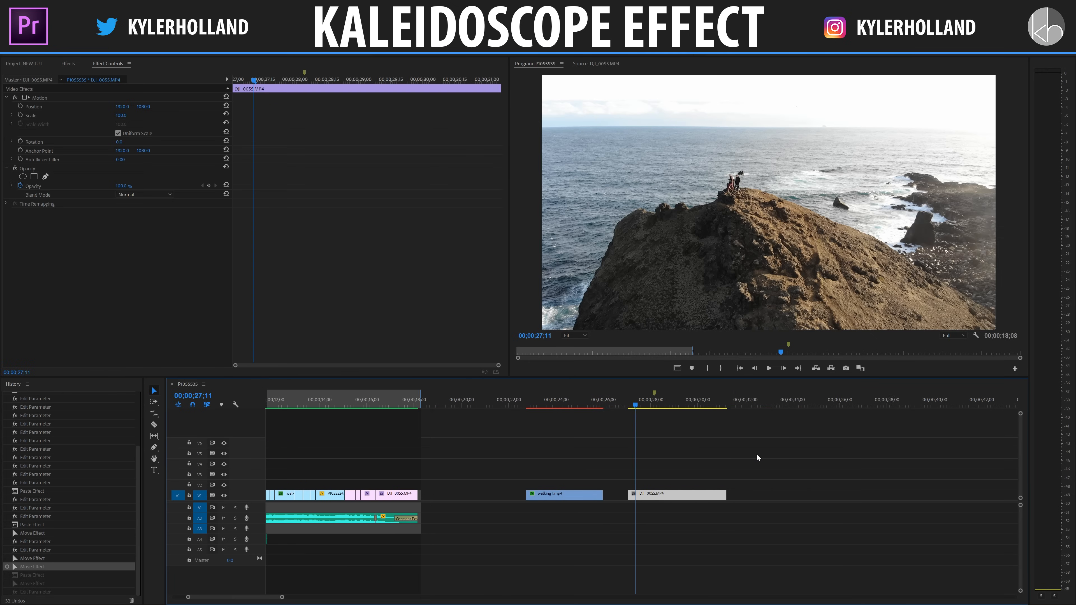
pyautogui.press('space')
pyautogui.click(680, 488)
pyautogui.click(680, 494)
pyautogui.press('space')
pyautogui.click(59, 63)
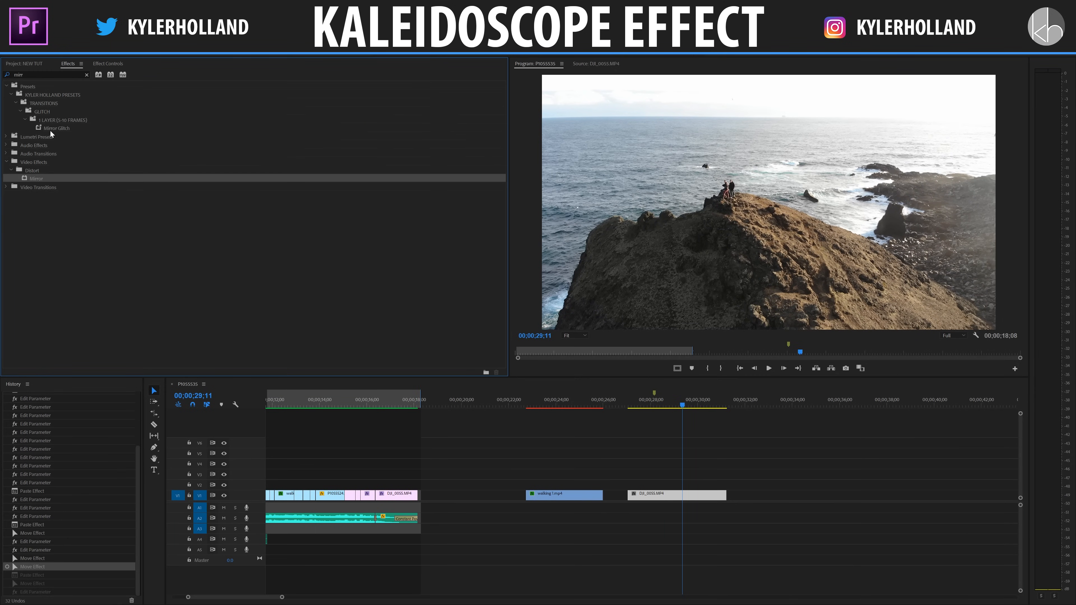
pyautogui.moveTo(38, 180); pyautogui.dragTo(673, 496)
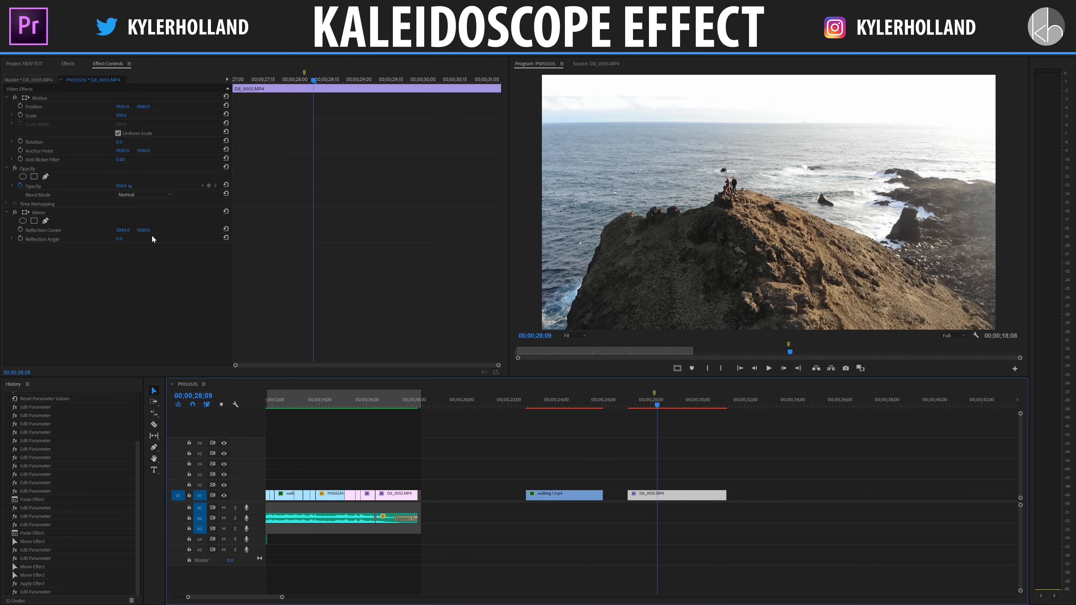
# Set the horizontal reflection center of the cliff clip's Mirror effect to 1920.
pyautogui.click(127, 230)
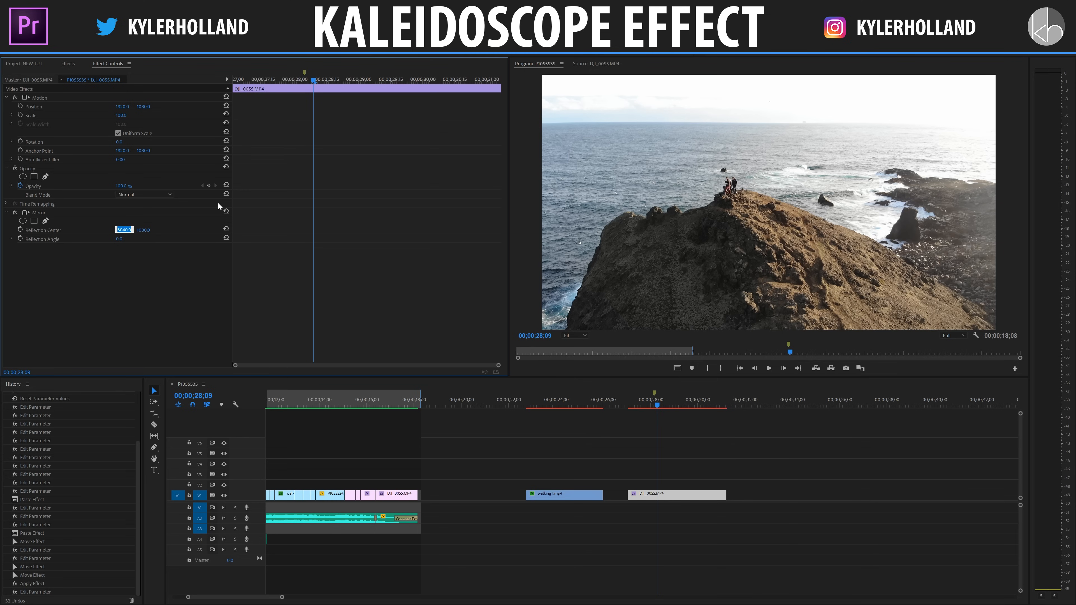
pyautogui.write('1920')
pyautogui.press('Return')
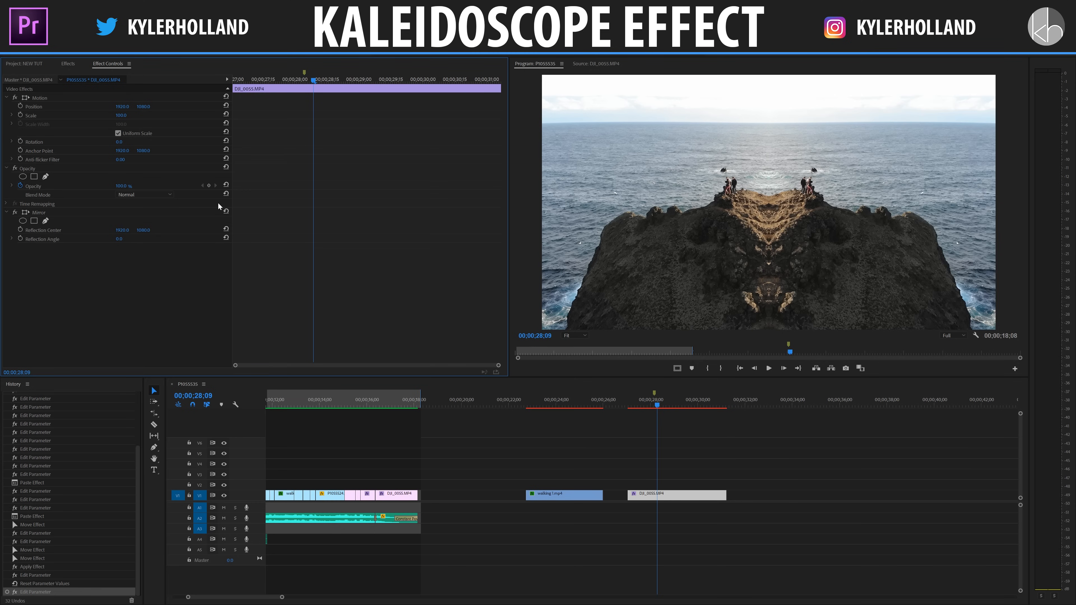
# Reset the cliff clip's Mirror reflection center and set it to 3840, 2160.
pyautogui.click(52, 212)
pyautogui.click(63, 232)
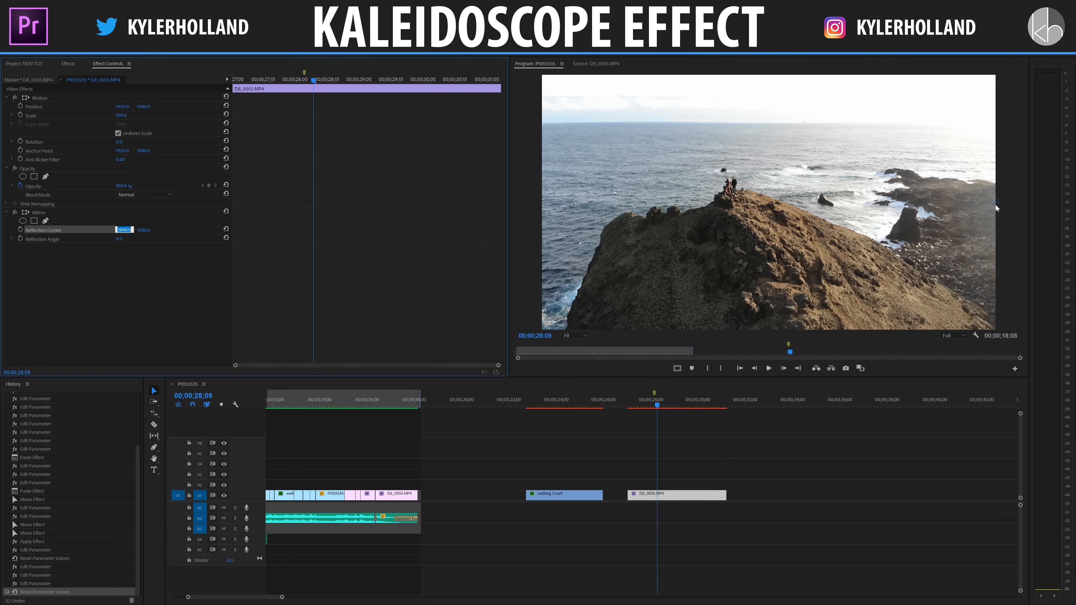
pyautogui.click(145, 229)
pyautogui.write('1920')
pyautogui.press('Return')
pyautogui.write('2160')
pyautogui.press('Return')
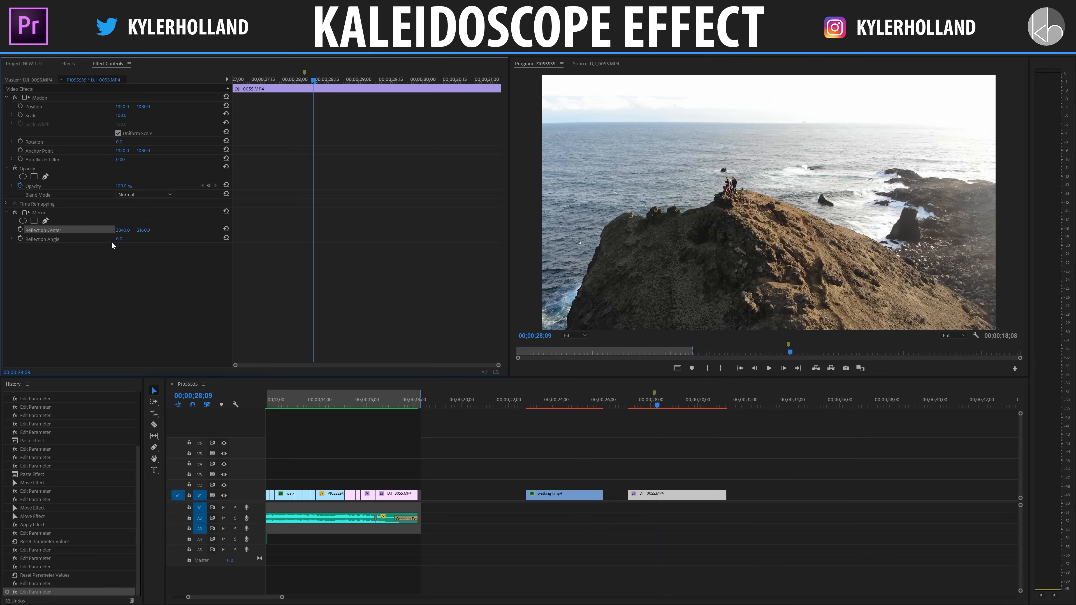
# Set the reflection angle of the cliff clip's Mirror effect to 105°.
pyautogui.moveTo(121, 238); pyautogui.dragTo(156, 239)
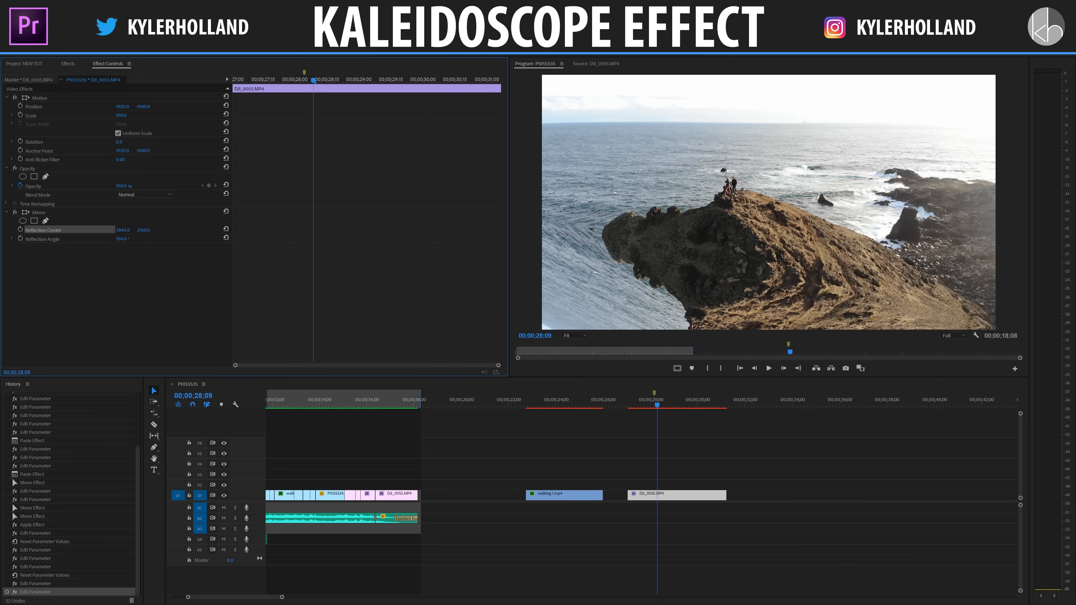
pyautogui.click(130, 238)
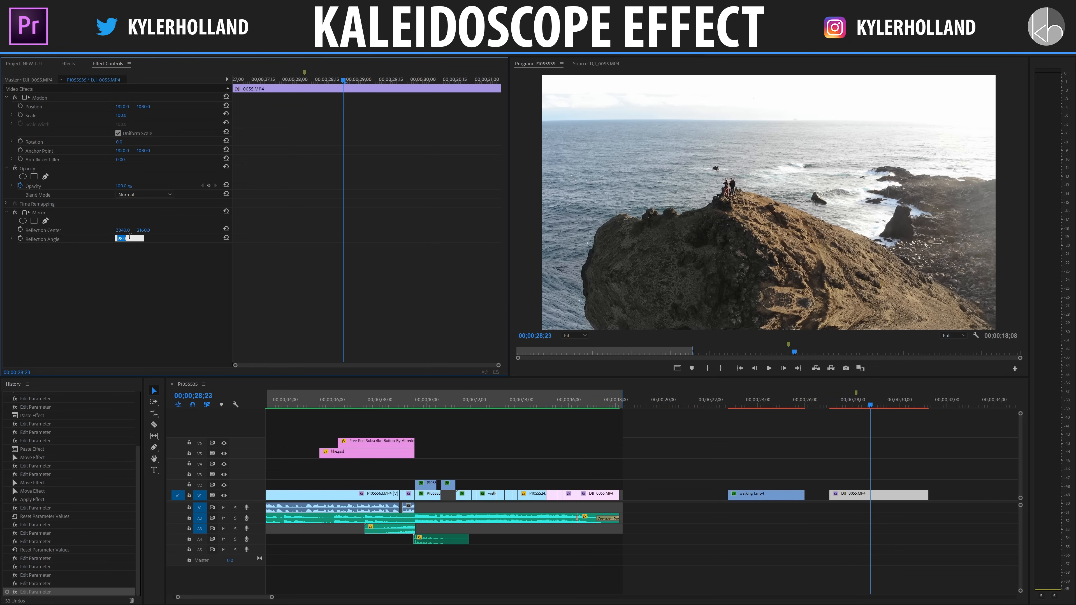
pyautogui.write('105')
pyautogui.press('Return')
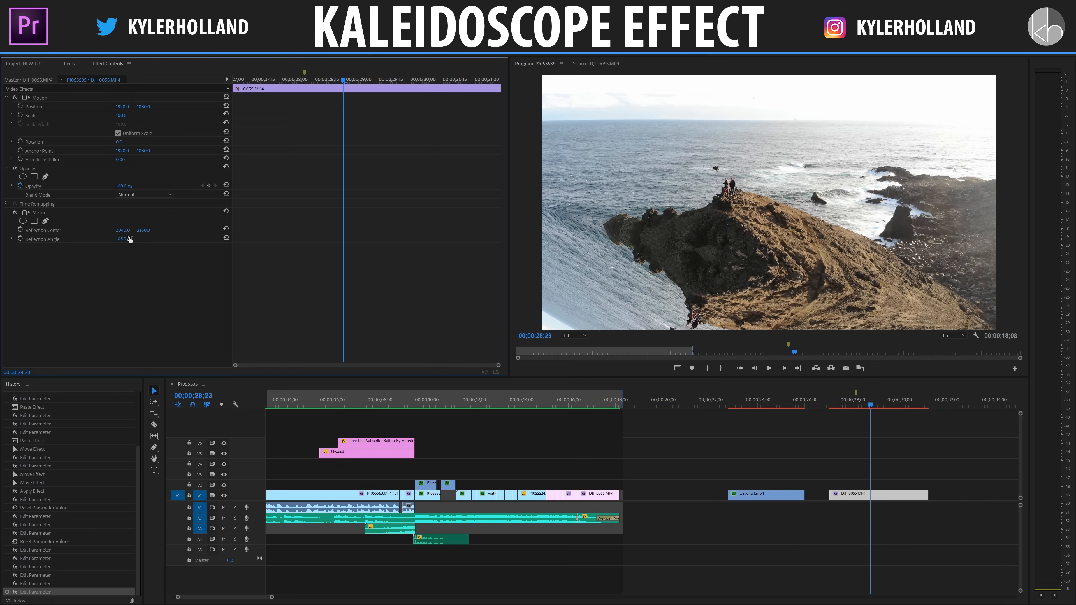
pyautogui.scroll(-1, 723, 453)
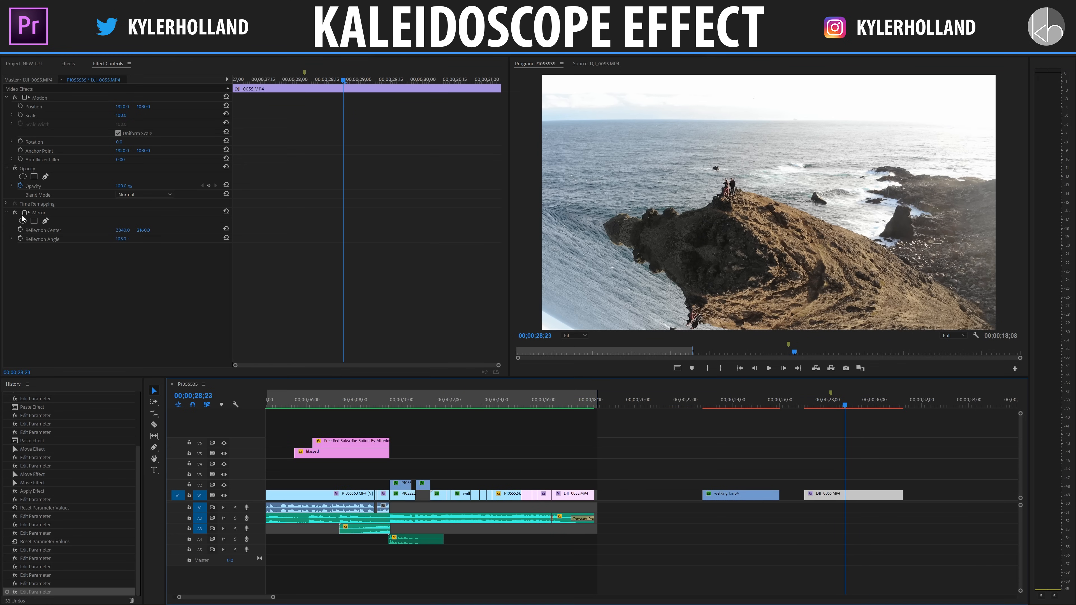
# Duplicate the Mirror effect, reset the copy's reflection center and angle, and set its vertical reflection center to 0.
pyautogui.click(47, 213)
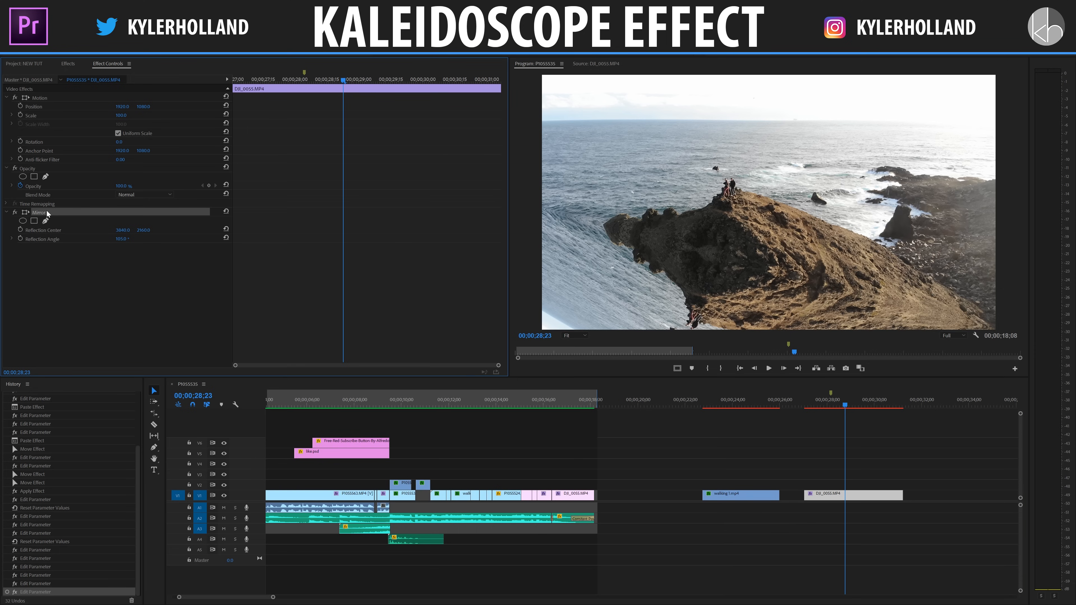
pyautogui.hotkey('ctrl', 'v')
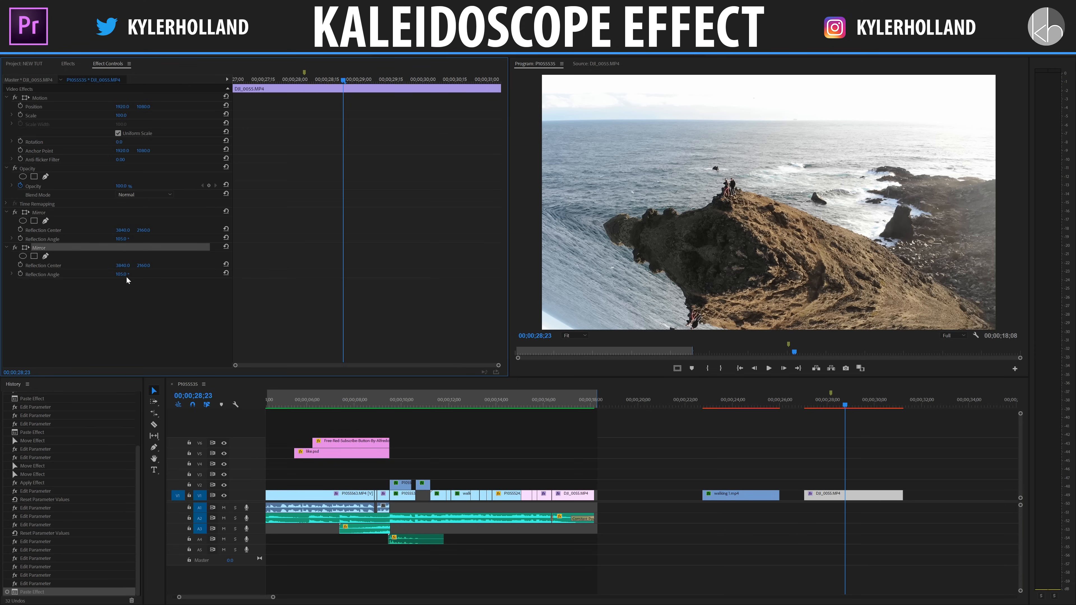
pyautogui.click(226, 273)
pyautogui.click(226, 264)
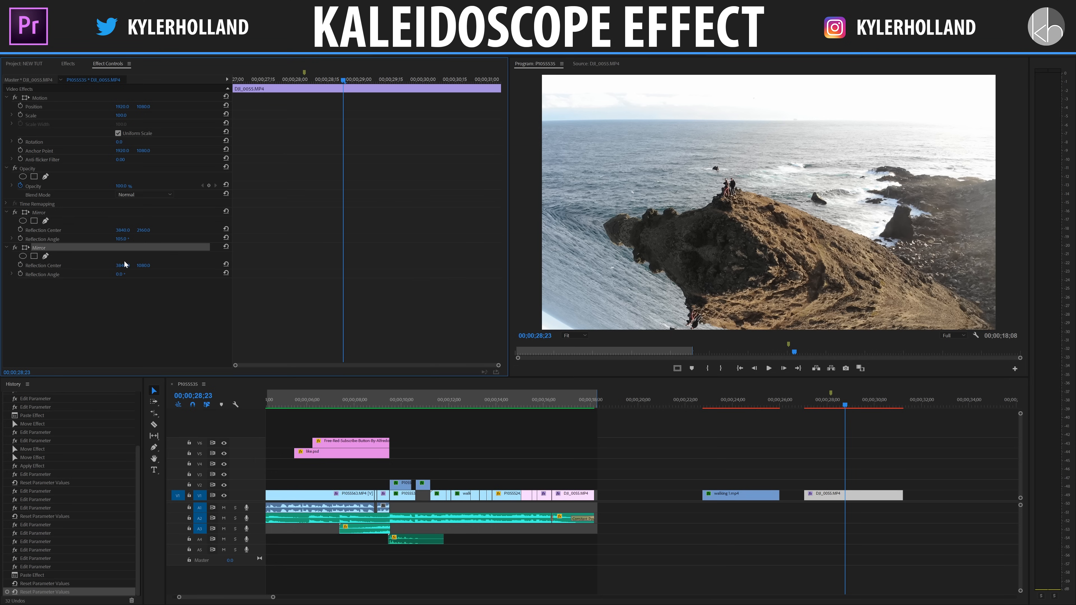
pyautogui.click(77, 267)
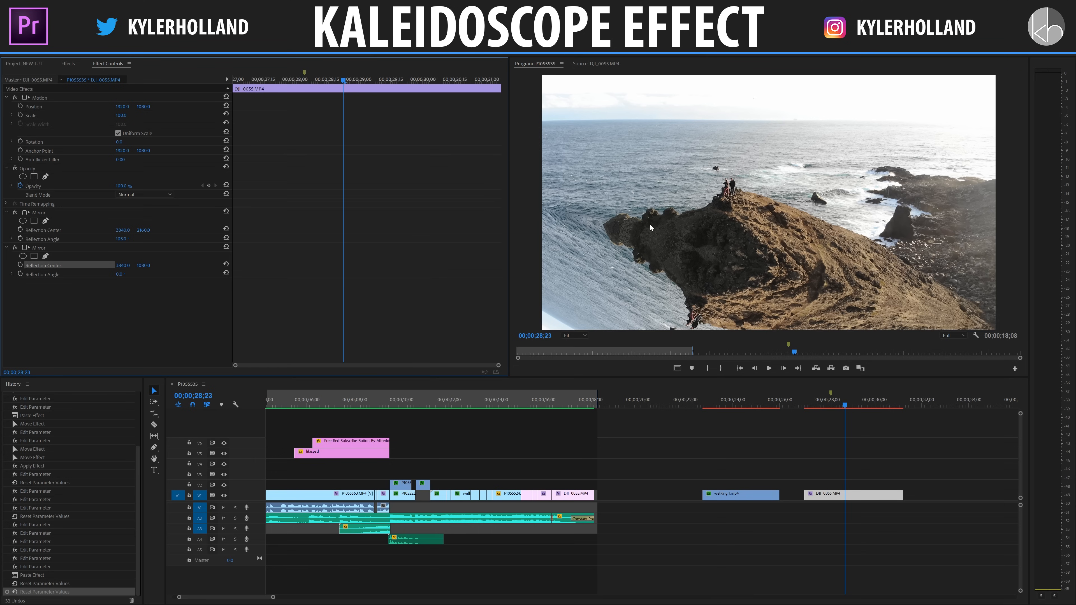
pyautogui.click(141, 265)
pyautogui.write('0')
pyautogui.press('Return')
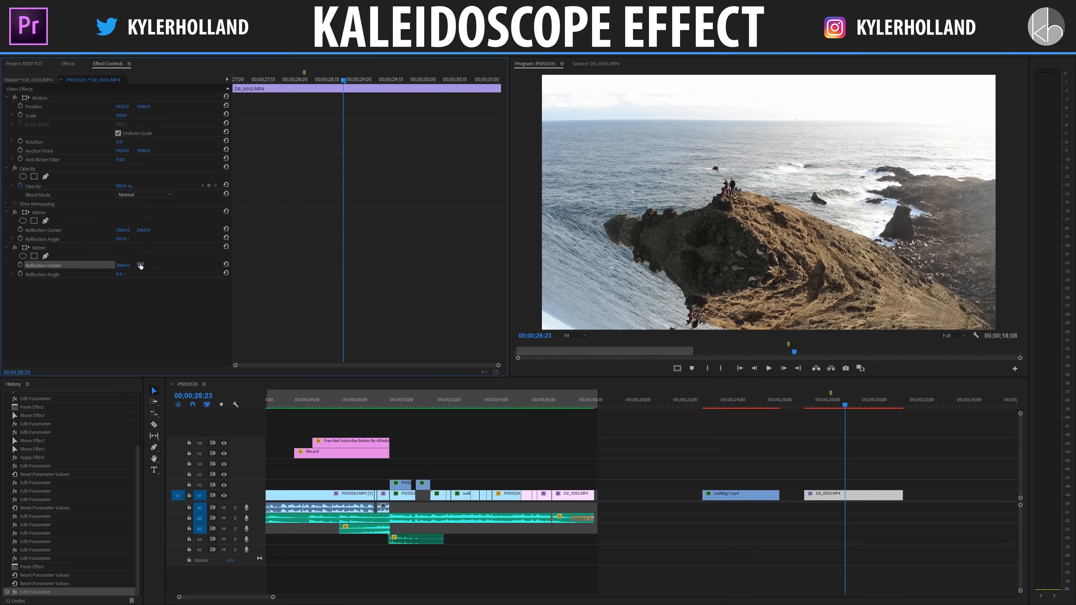
# Set the second Mirror effect's reflection angle to -105° and play back the cliff clip.
pyautogui.moveTo(118, 274); pyautogui.dragTo(75, 275)
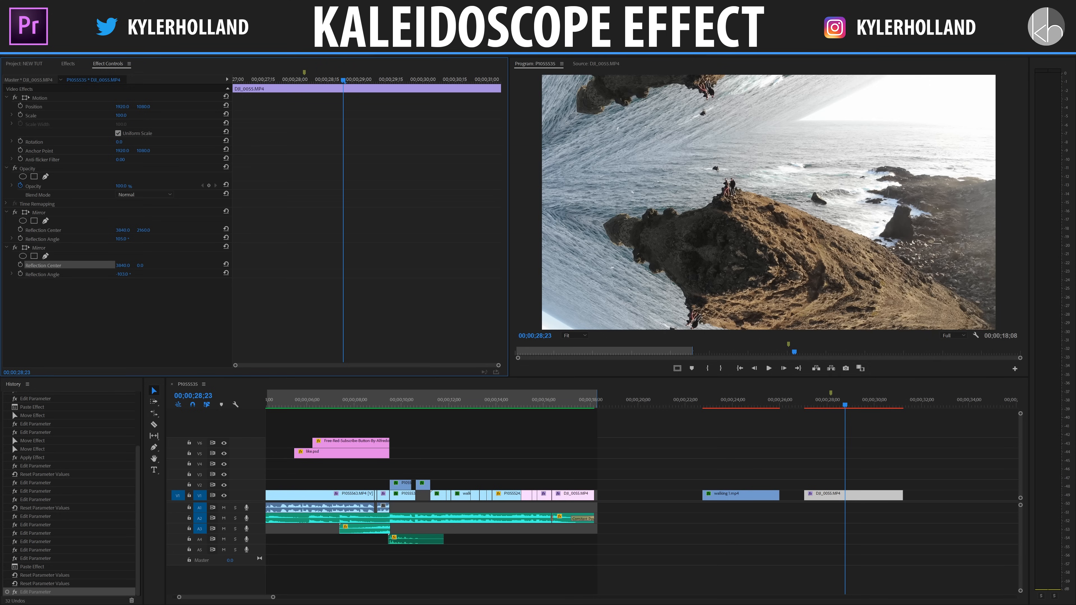
pyautogui.click(130, 273)
pyautogui.write('-')
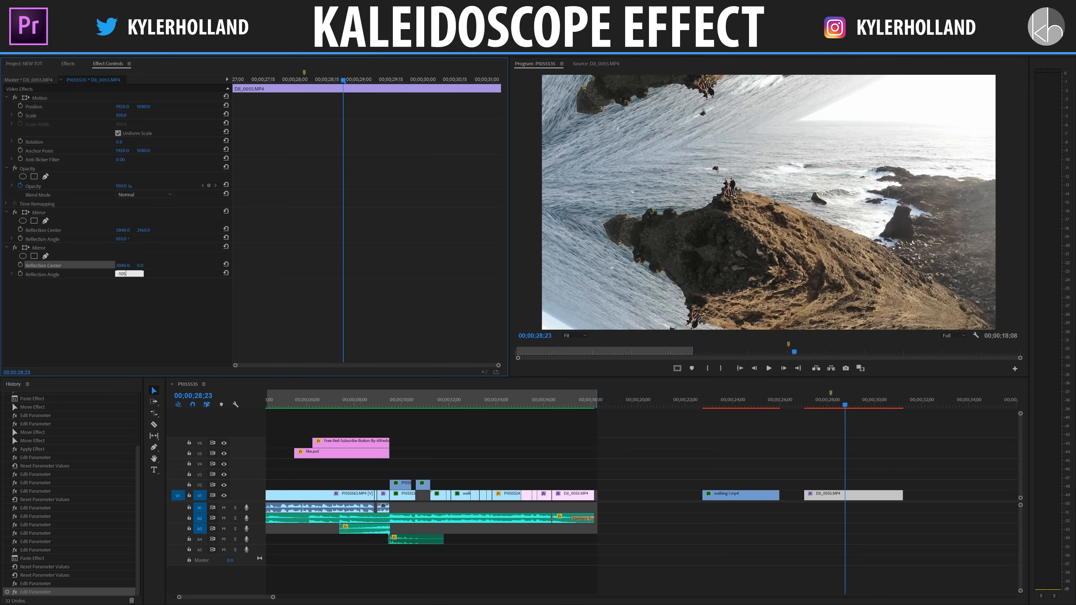
pyautogui.write('105')
pyautogui.press('Return')
pyautogui.click(823, 448)
pyautogui.press('space')
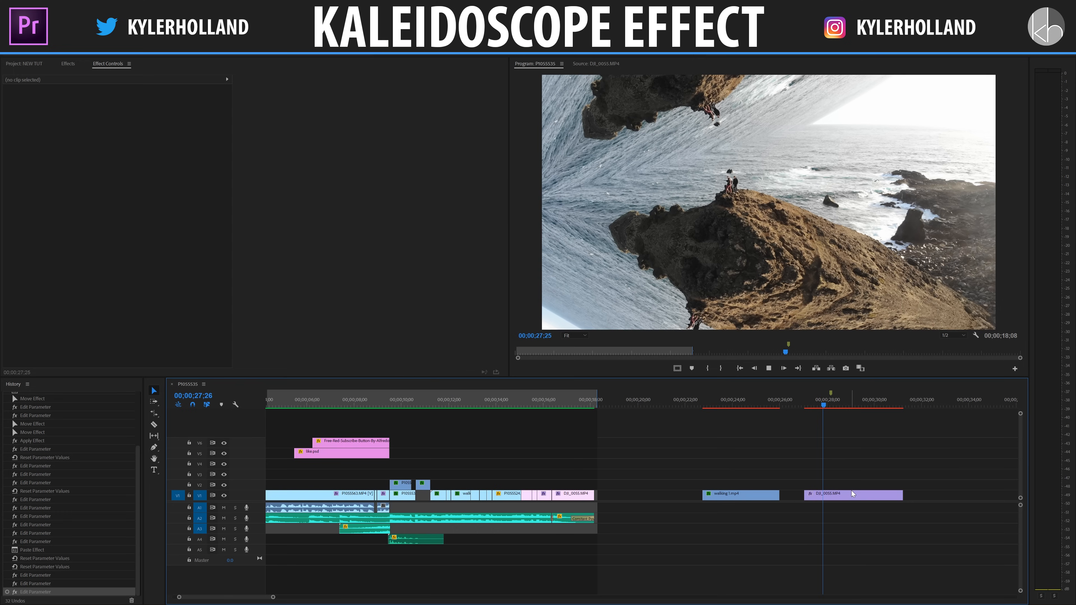
# Duplicate the cliff clip's second Mirror effect and set the copy's horizontal reflection center to 0.
pyautogui.click(846, 494)
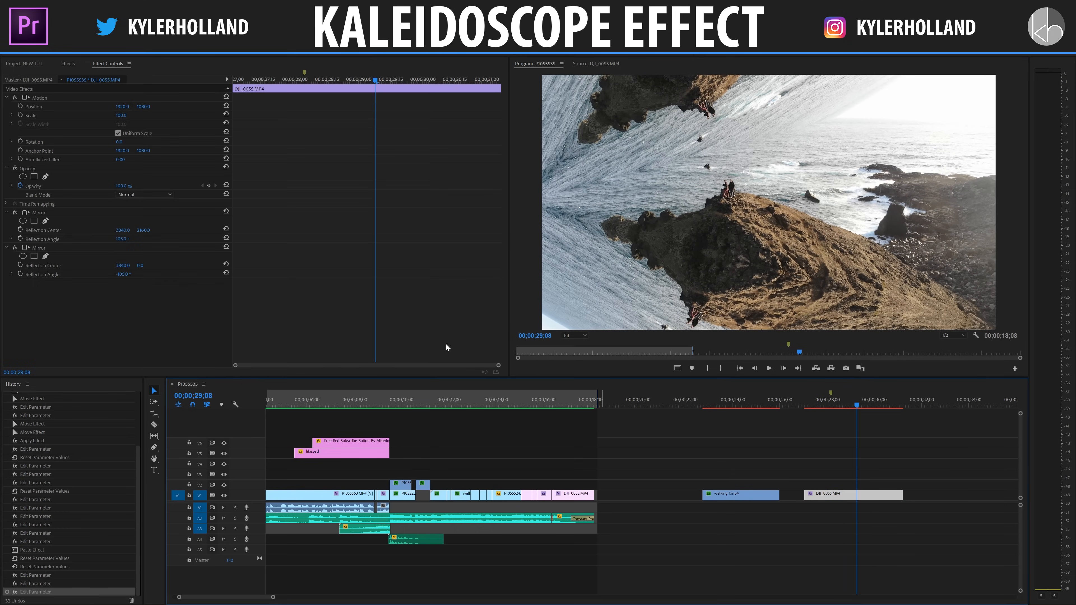
pyautogui.click(47, 248)
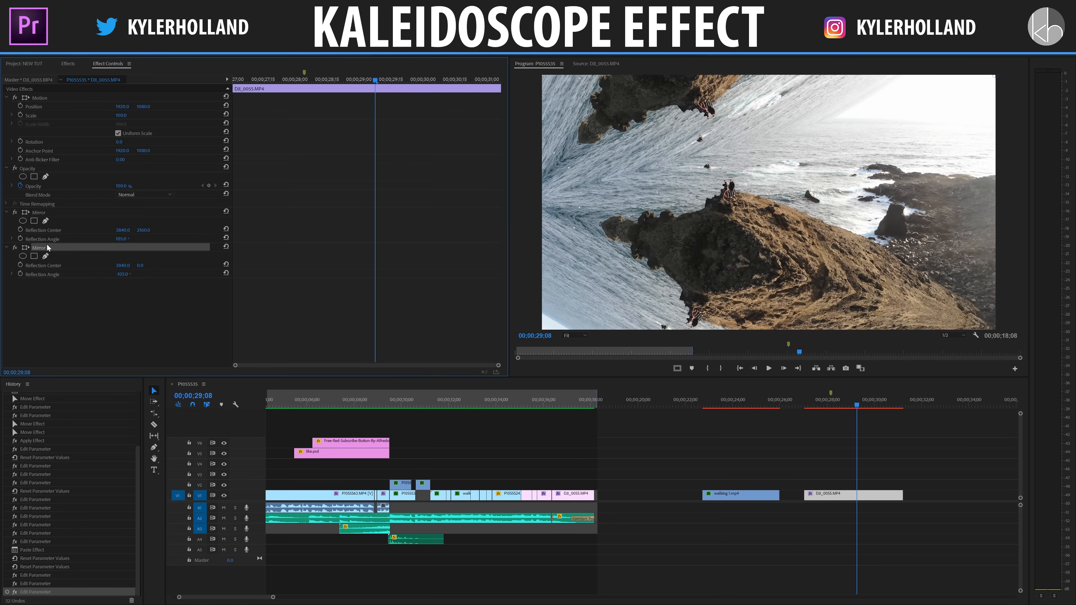
pyautogui.hotkey('ctrl', 'v')
pyautogui.click(67, 283)
pyautogui.click(123, 300)
pyautogui.write('0')
pyautogui.press('Return')
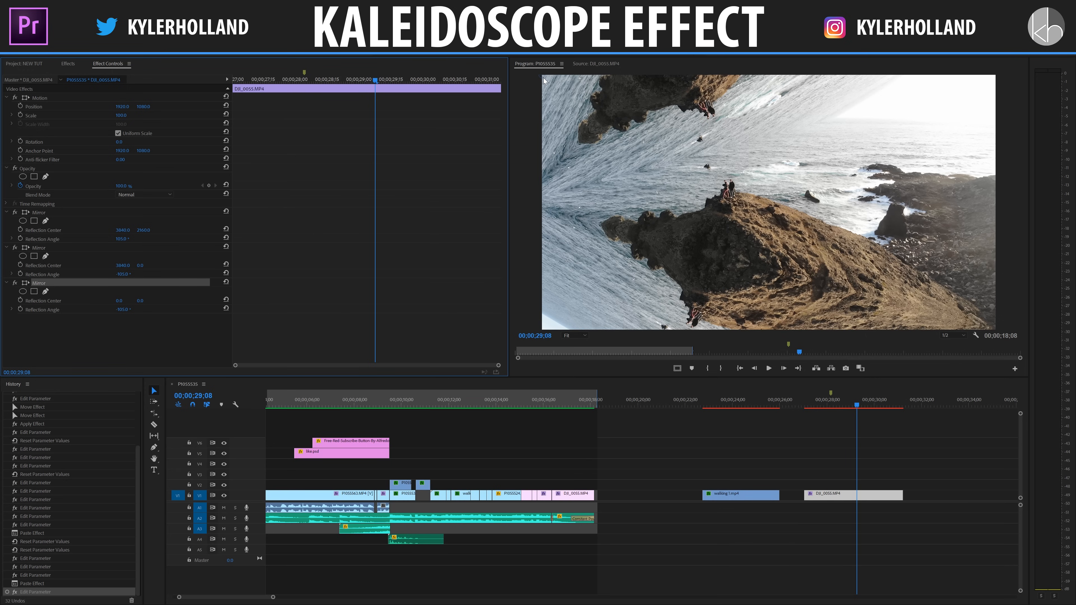
# Set the third Mirror effect's reflection angle to -75°.
pyautogui.moveTo(123, 310); pyautogui.dragTo(136, 310)
pyautogui.click(130, 309)
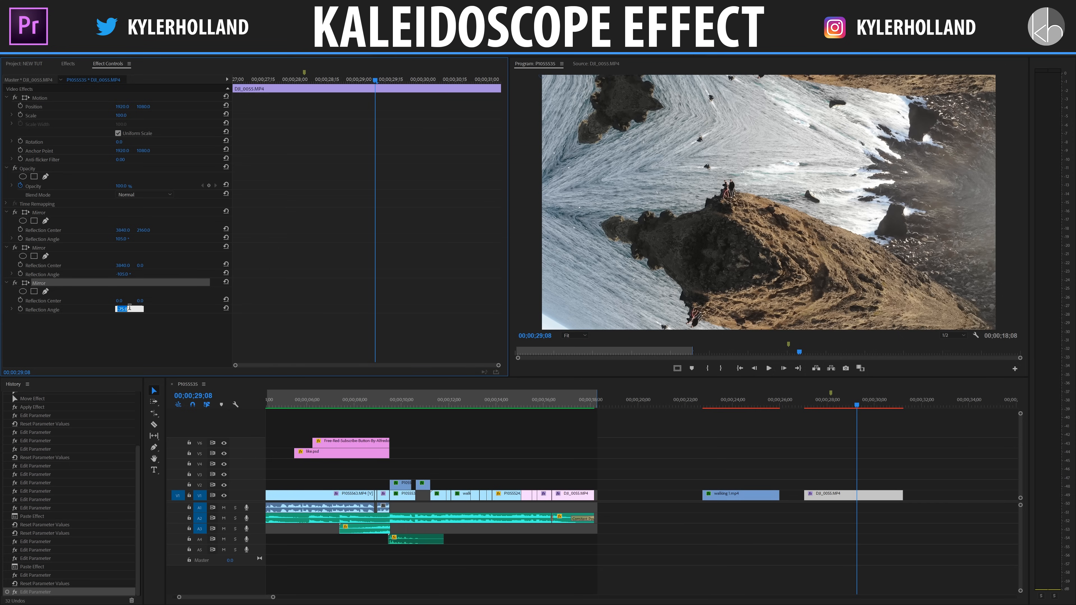
pyautogui.click(267, 314)
# Duplicate the third Mirror effect and set the copy's vertical reflection center to 2160.
pyautogui.click(54, 282)
pyautogui.hotkey('ctrl', 'c')
pyautogui.hotkey('ctrl', 'v')
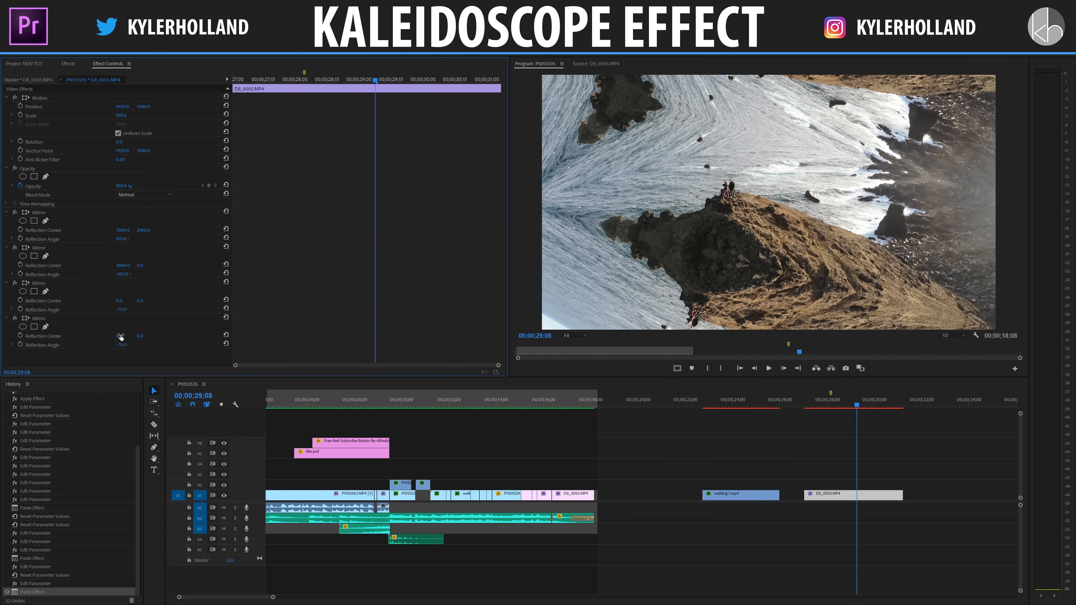
pyautogui.click(140, 337)
pyautogui.write('2160')
pyautogui.press('Return')
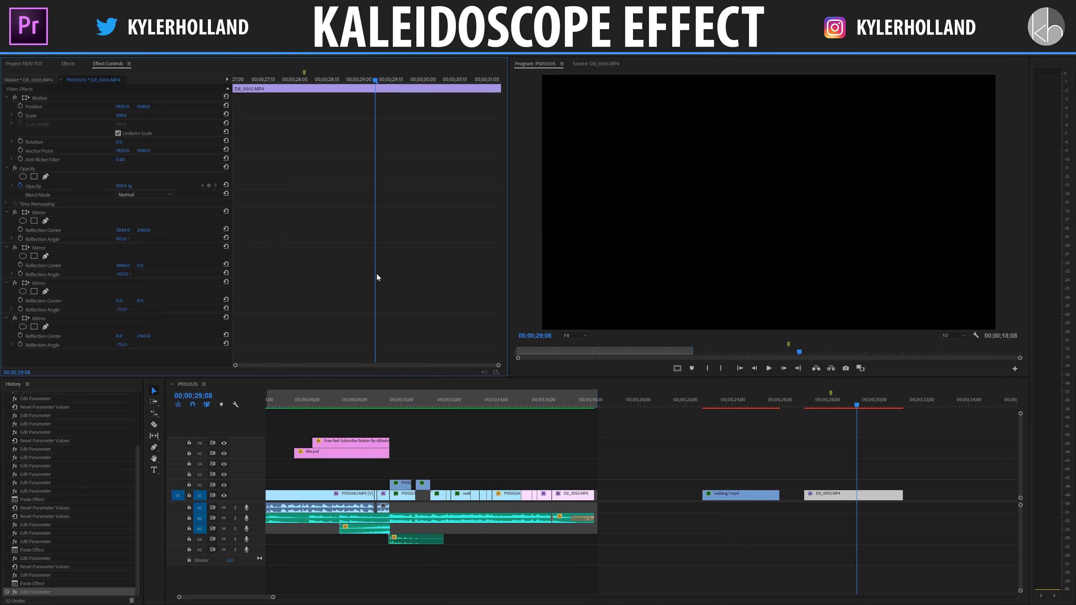
# Set the fourth Mirror effect's reflection angle to 75°.
pyautogui.click(122, 345)
pyautogui.write('75')
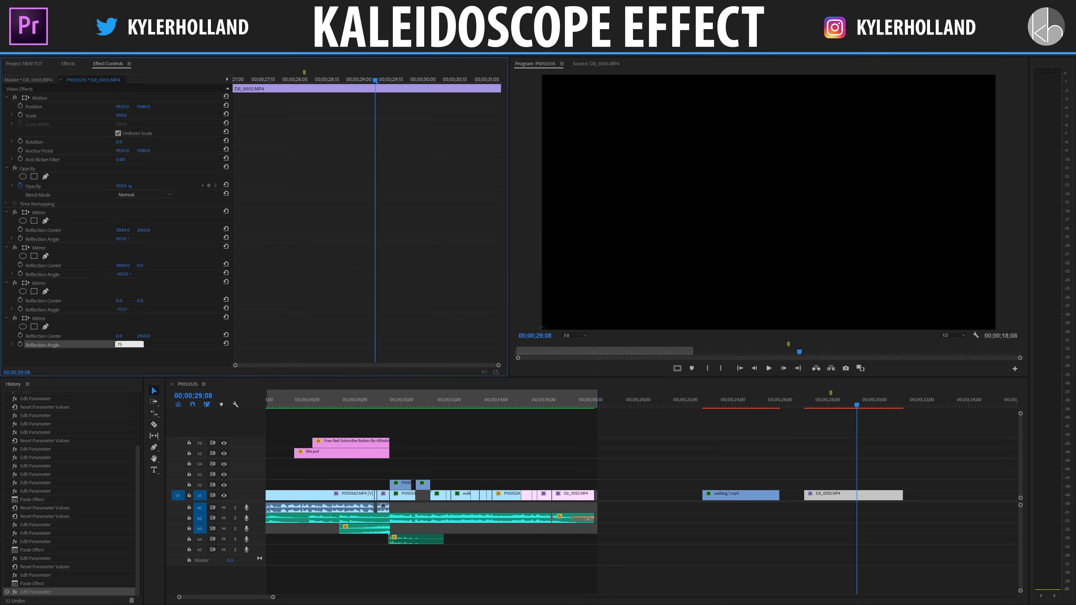
pyautogui.press('Return')
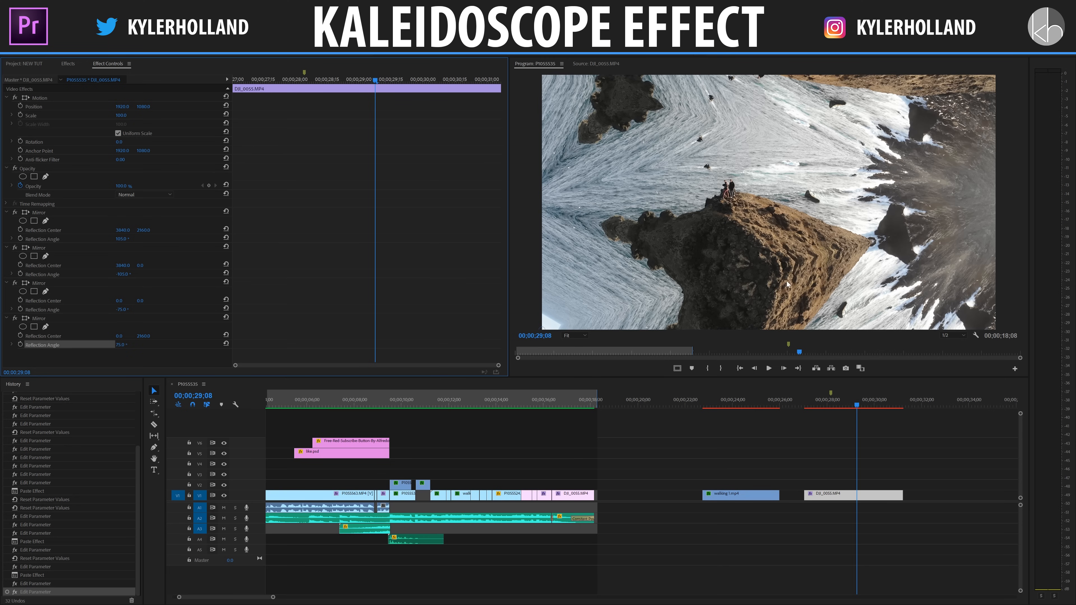
# Mark the cliff clip as the In to Out range and render that range for preview.
pyautogui.click(808, 405)
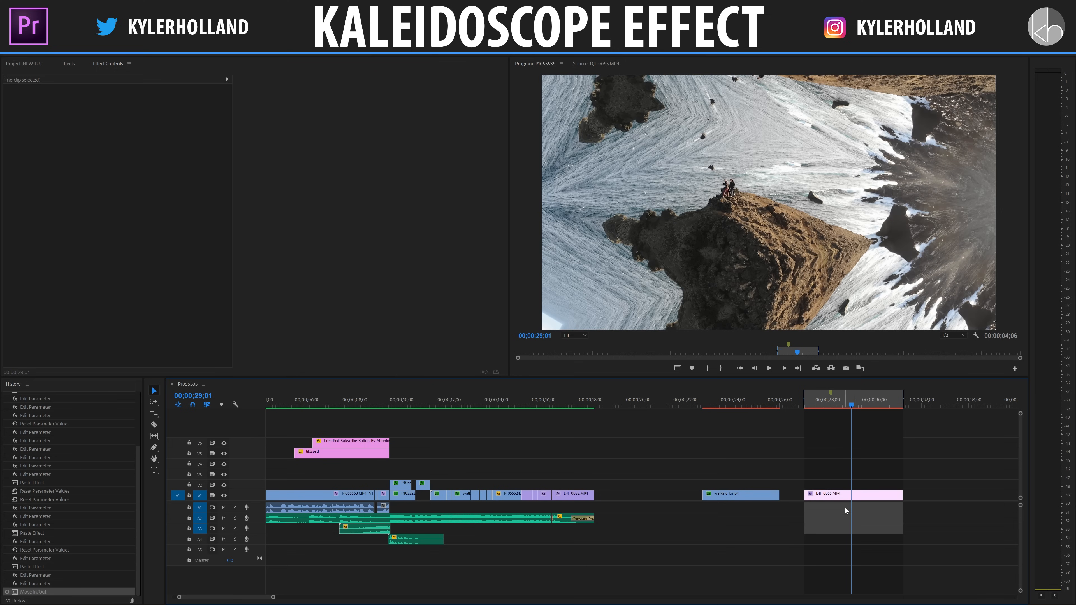
pyautogui.press('x')
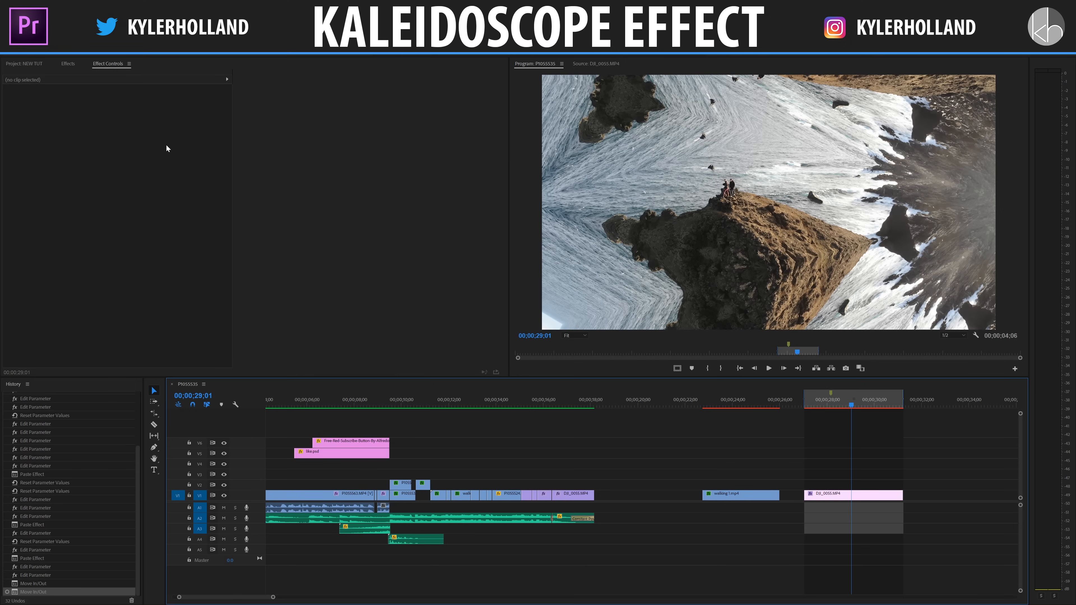
pyautogui.click(47, 36)
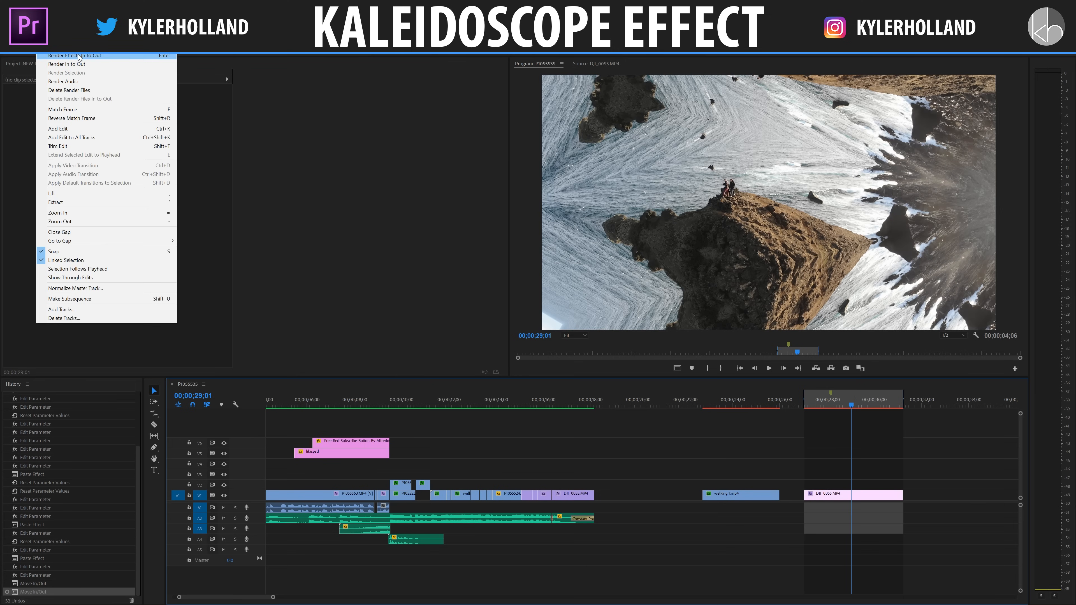
pyautogui.click(91, 66)
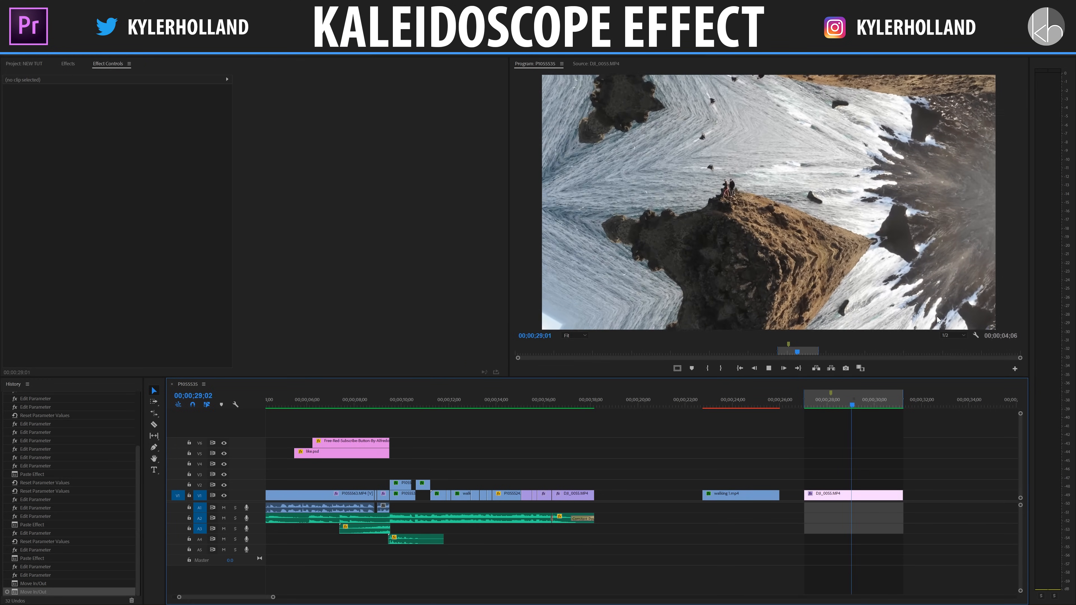
# Place a copy of the cliff clip after it on the same track and remove the copy's effects.
pyautogui.click(851, 495)
pyautogui.scroll(-5, 789, 435)
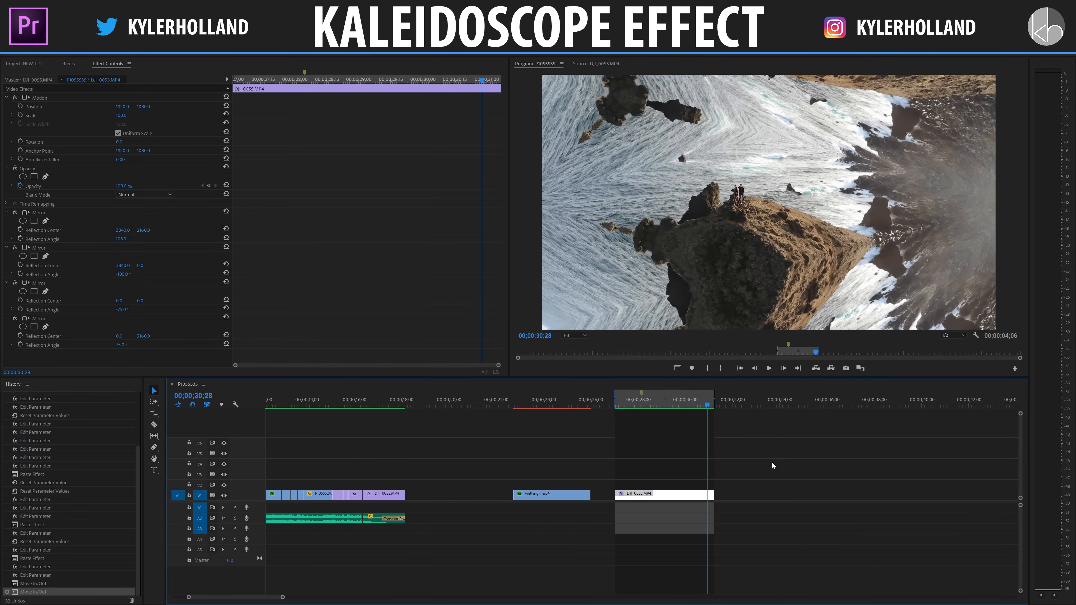
pyautogui.moveTo(708, 505); pyautogui.dragTo(772, 498)
pyautogui.click(775, 404)
pyautogui.hotkey('ctrl', 'z')
pyautogui.moveTo(652, 496); pyautogui.dragTo(771, 494)
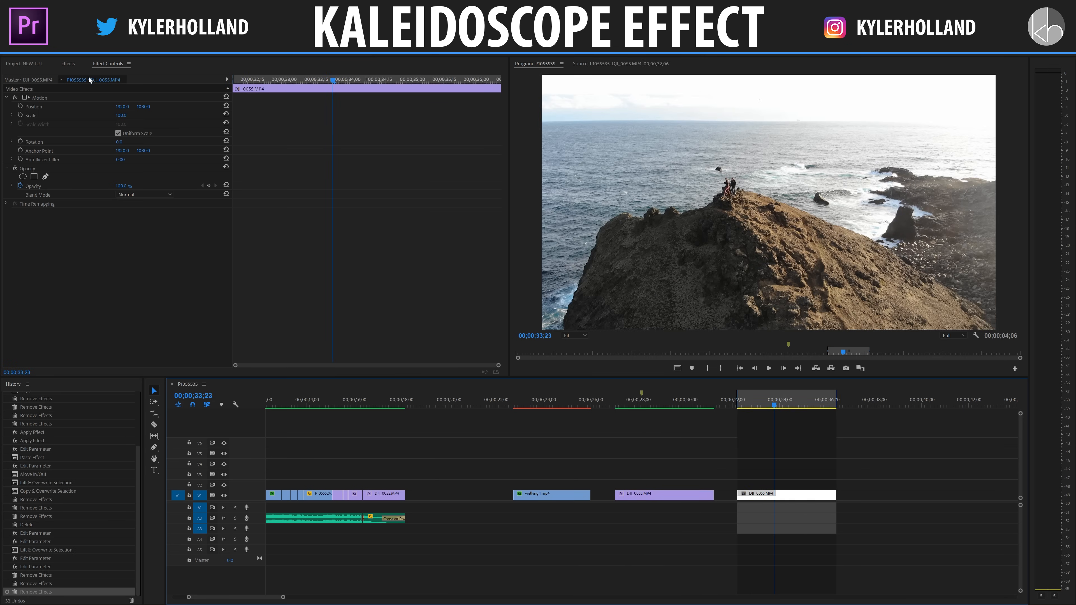
# Apply the Mirror distort effect to the copied cliff clip and set its horizontal reflection center to 1920.
pyautogui.click(72, 64)
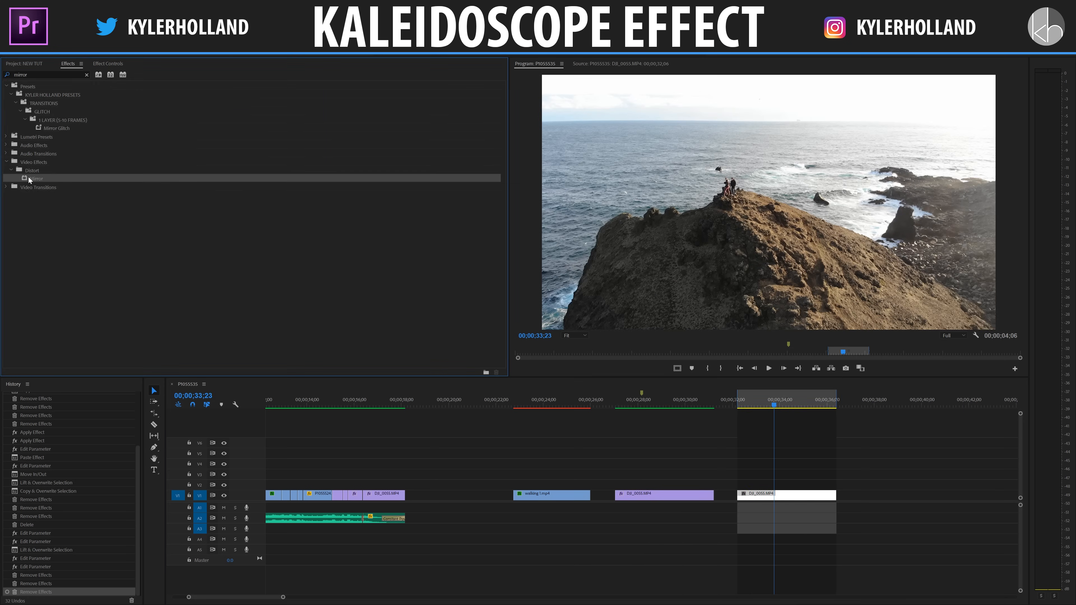
pyautogui.moveTo(32, 181); pyautogui.dragTo(771, 493)
pyautogui.click(109, 64)
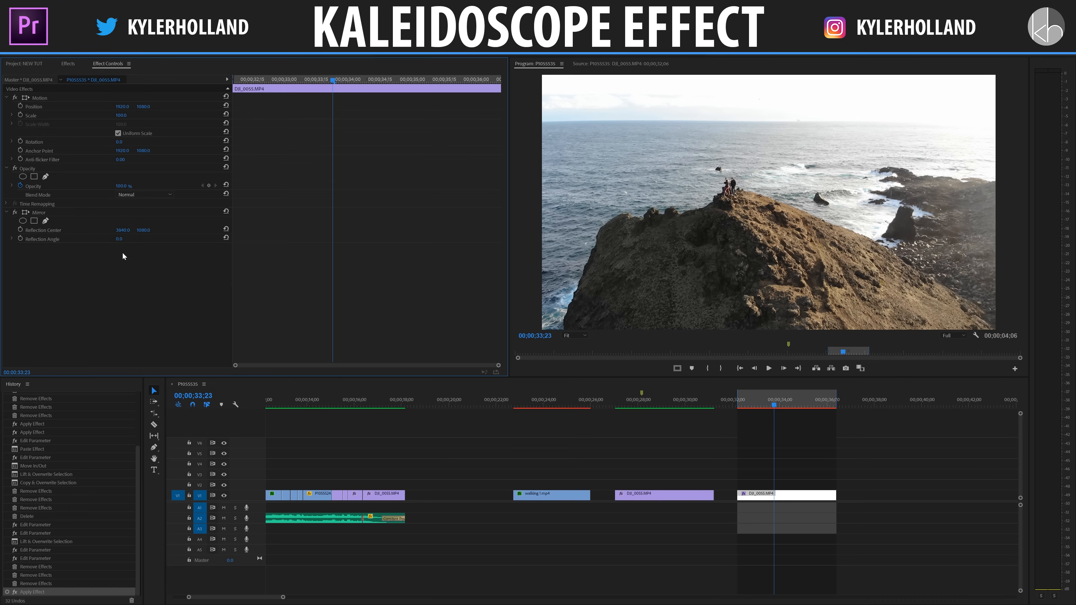
pyautogui.click(123, 229)
pyautogui.write('1920')
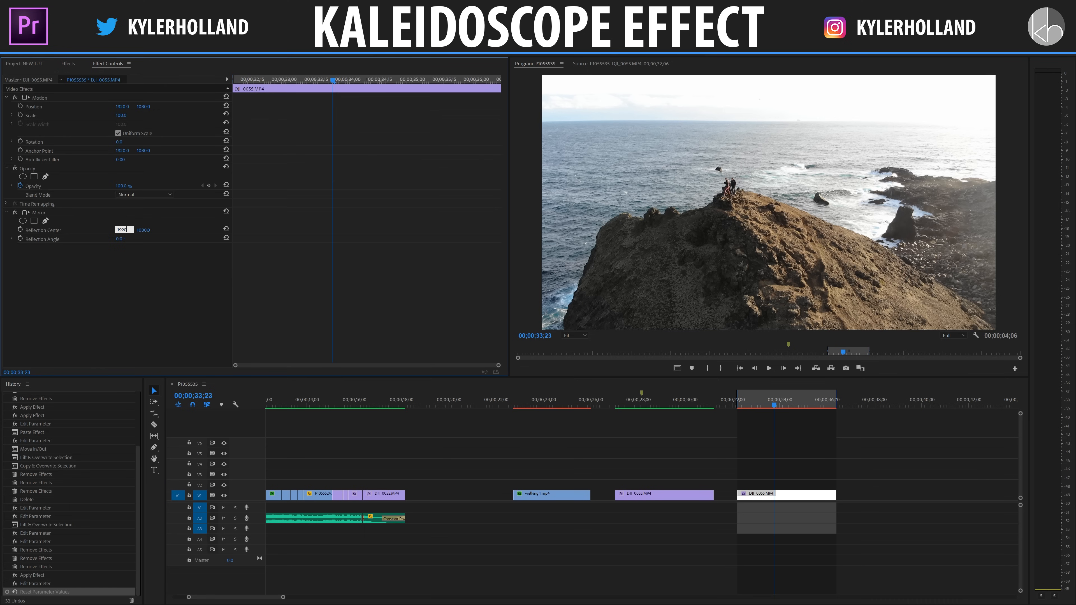
pyautogui.press('Return')
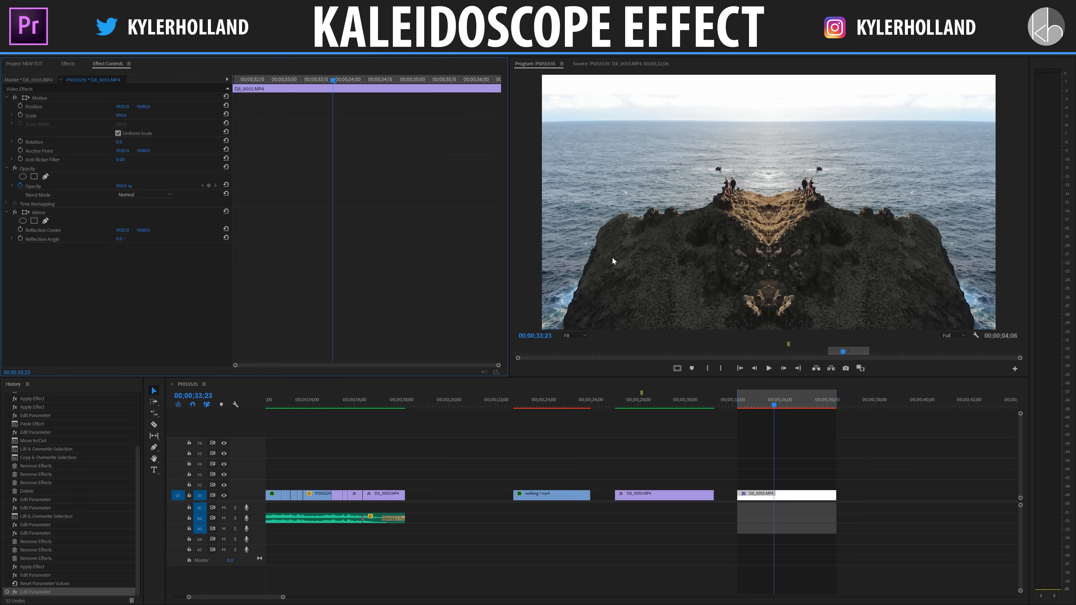
# Set the reflection angle of the copied clip's Mirror effect to 90°.
pyautogui.click(54, 232)
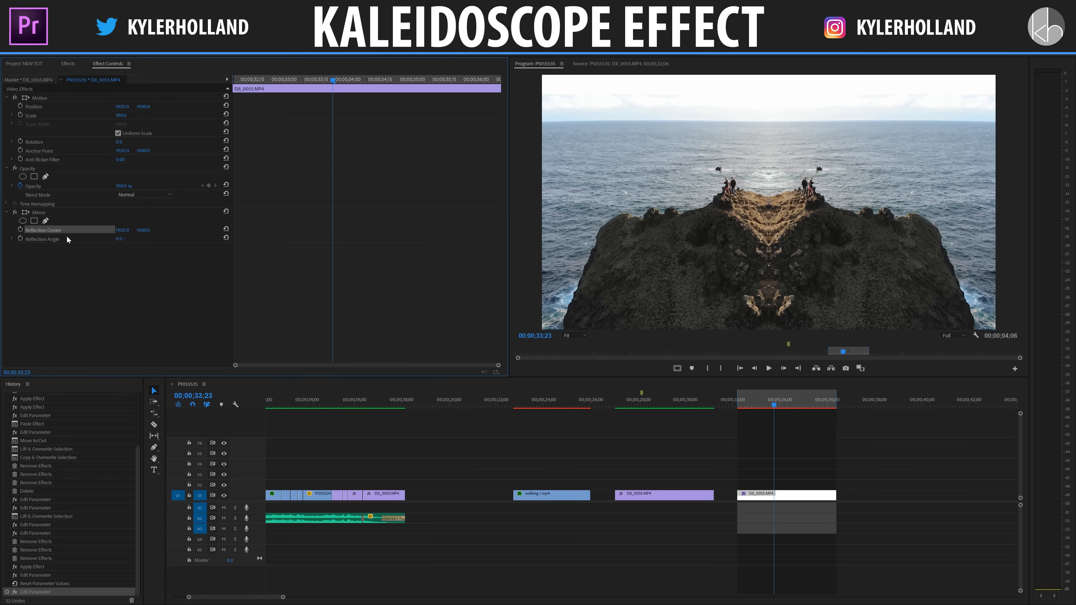
pyautogui.moveTo(119, 238); pyautogui.dragTo(160, 238)
pyautogui.click(126, 239)
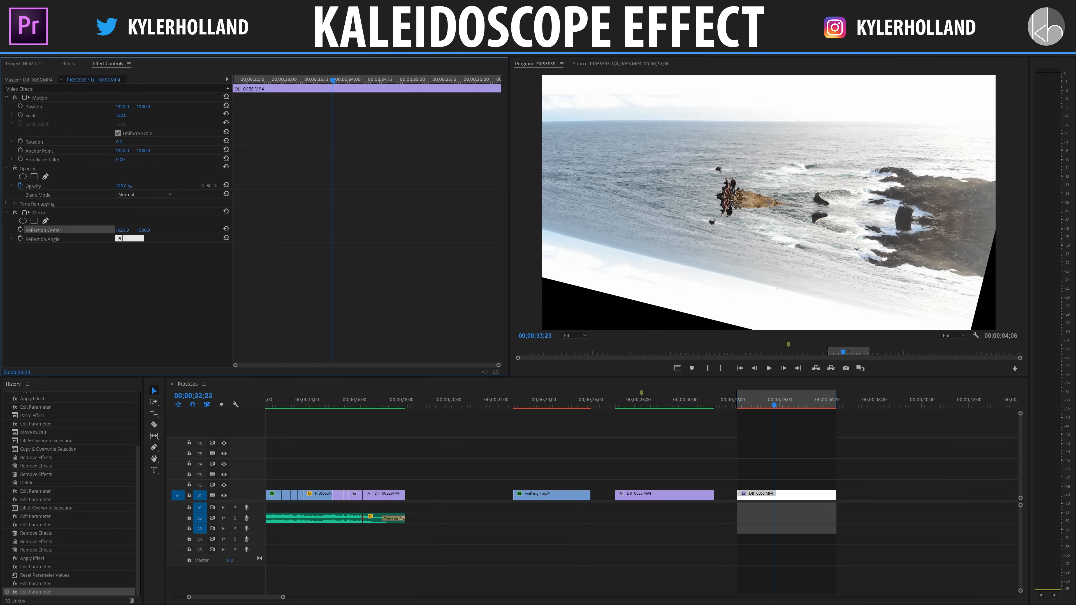
pyautogui.write('90')
pyautogui.press('Return')
# Duplicate the 90° Mirror effect and change the first Mirror's reflection angle to about 119°.
pyautogui.click(38, 212)
pyautogui.hotkey('ctrl', 'c')
pyautogui.hotkey('ctrl', 'v')
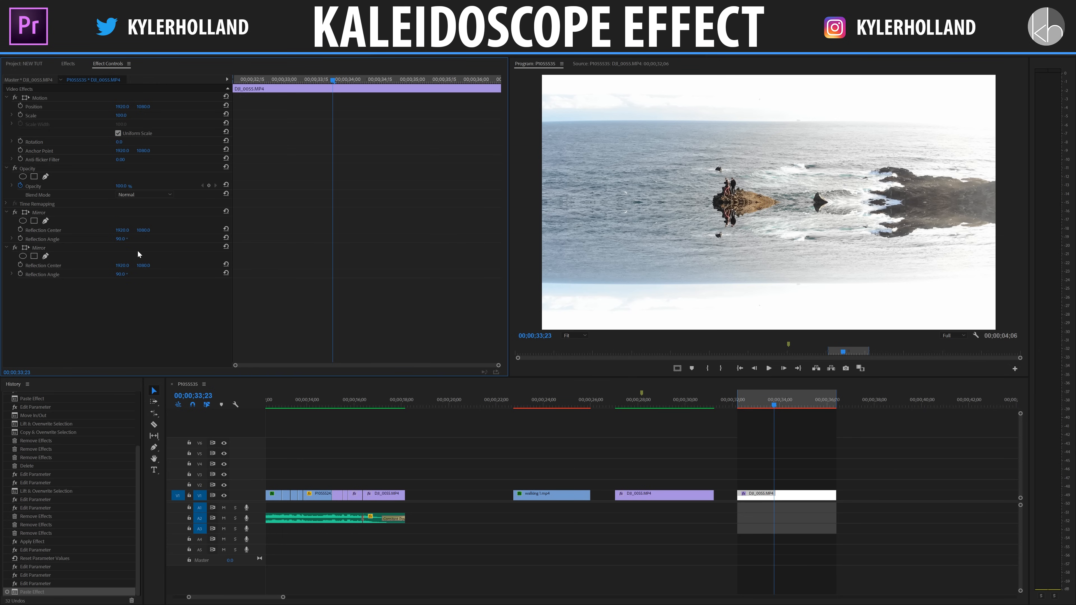
pyautogui.moveTo(119, 279); pyautogui.dragTo(136, 274)
pyautogui.hotkey('ctrl', 'z')
pyautogui.moveTo(117, 239)
pyautogui.mouseDown()
pyautogui.moveTo(167, 239)
pyautogui.moveTo(133, 239)
pyautogui.mouseUp()
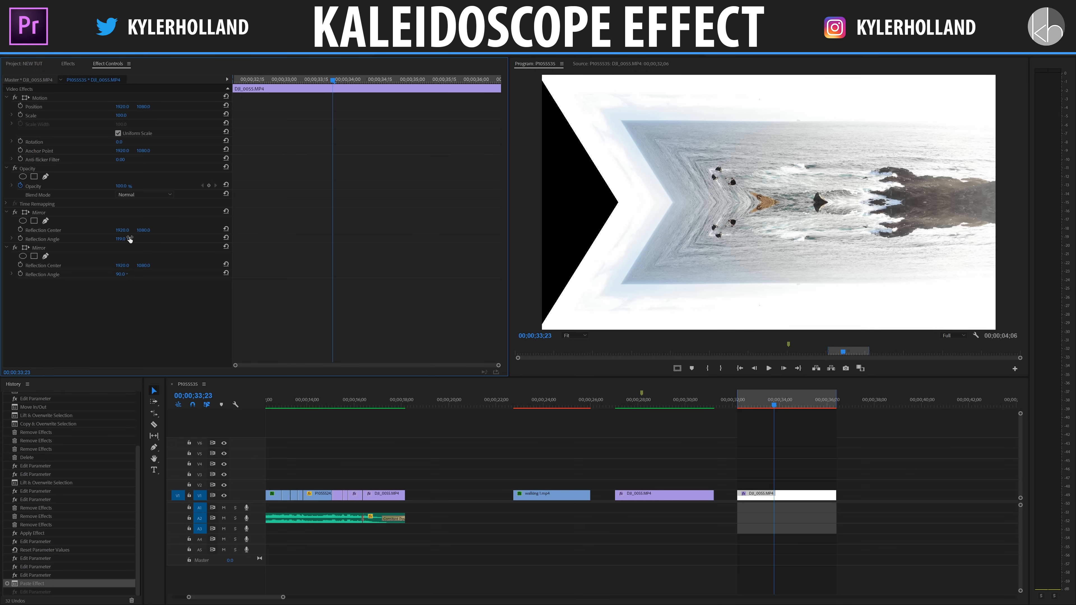
# Duplicate the first Mirror effect and move the copy above the 90° Mirror in the effect order.
pyautogui.click(66, 212)
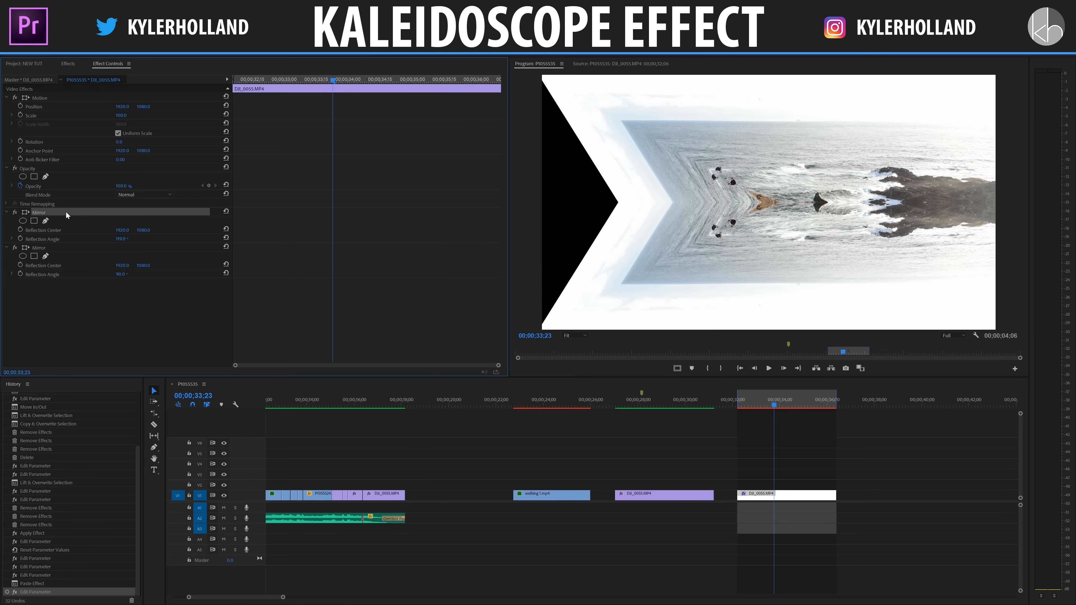
pyautogui.hotkey('ctrl', 'c')
pyautogui.hotkey('ctrl', 'v')
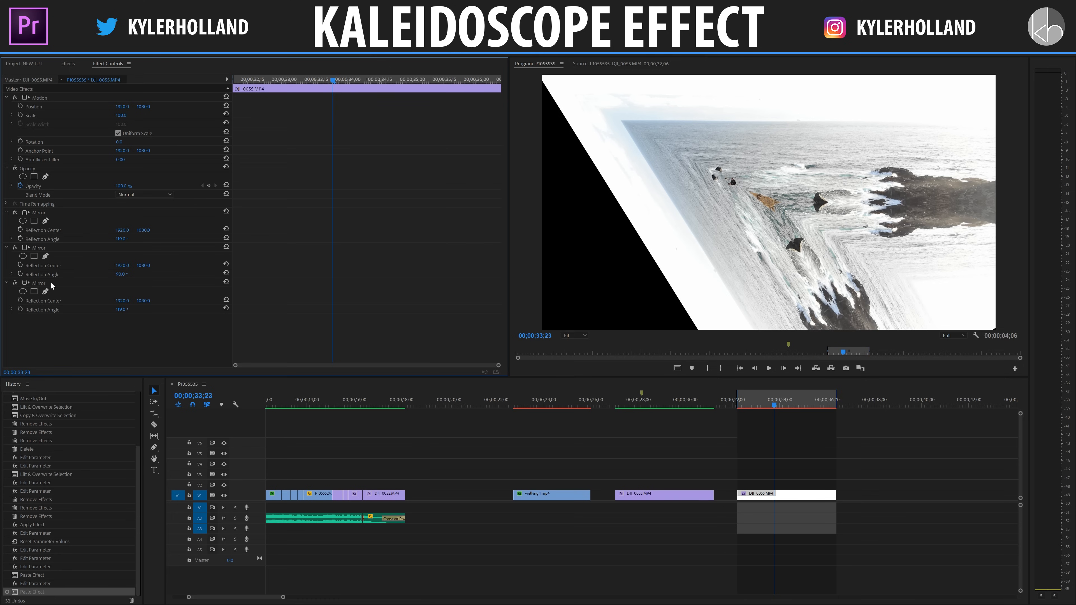
pyautogui.moveTo(51, 283); pyautogui.dragTo(49, 211)
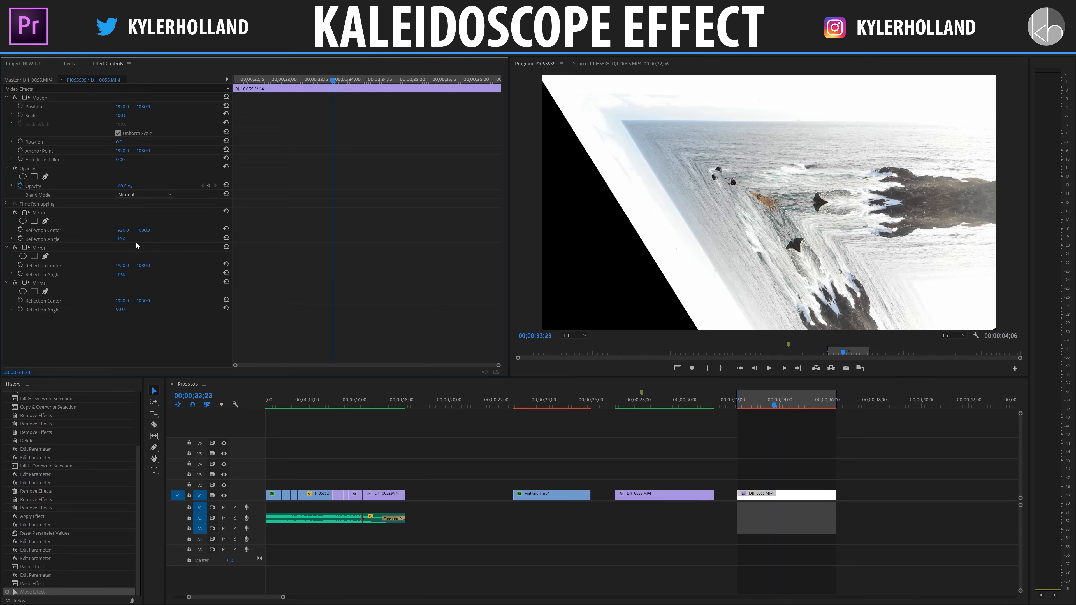